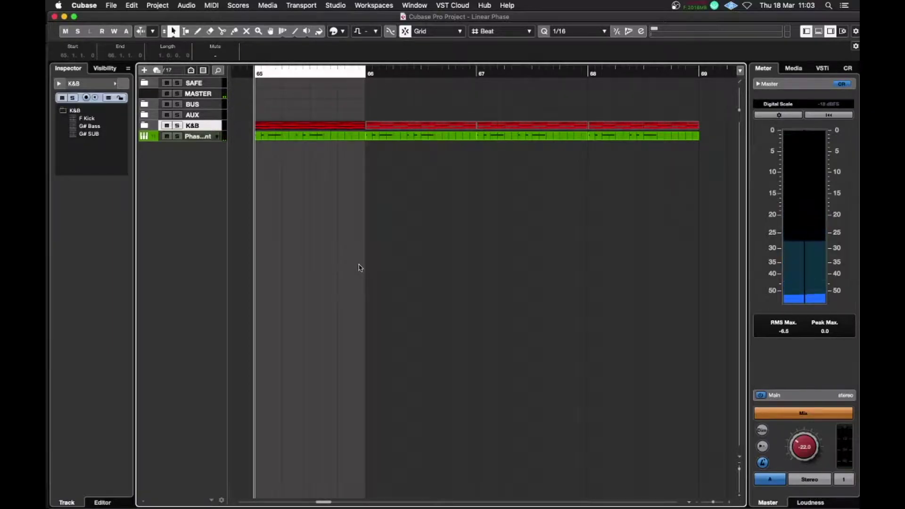
Select the soloed Phase Plant track and listen to its part from bar 65
{"action": "left_click", "coordinate": [360, 267]}
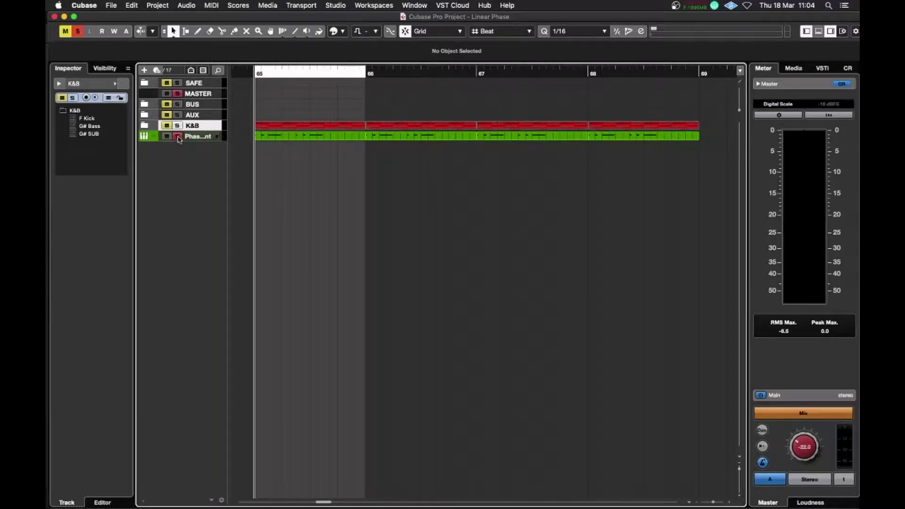
{"action": "left_click", "coordinate": [204, 137]}
{"action": "key", "text": "space"}
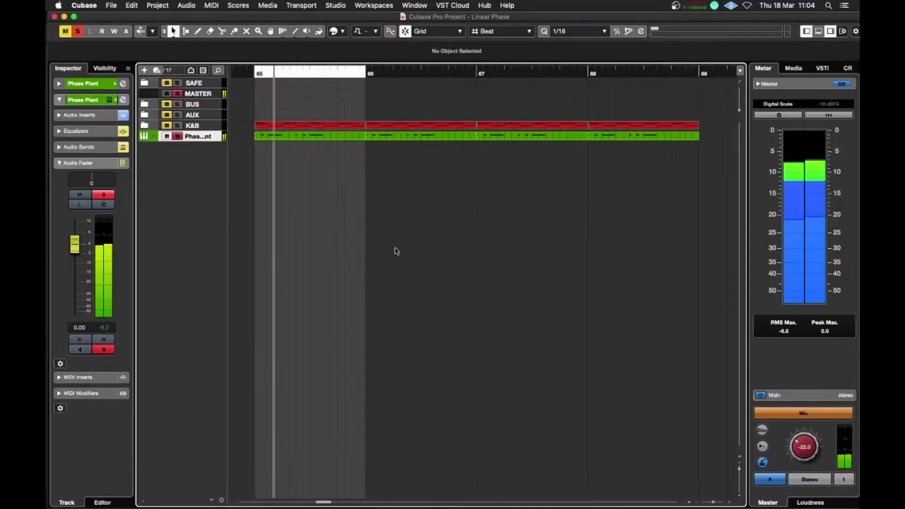
{"action": "key", "text": "Return"}
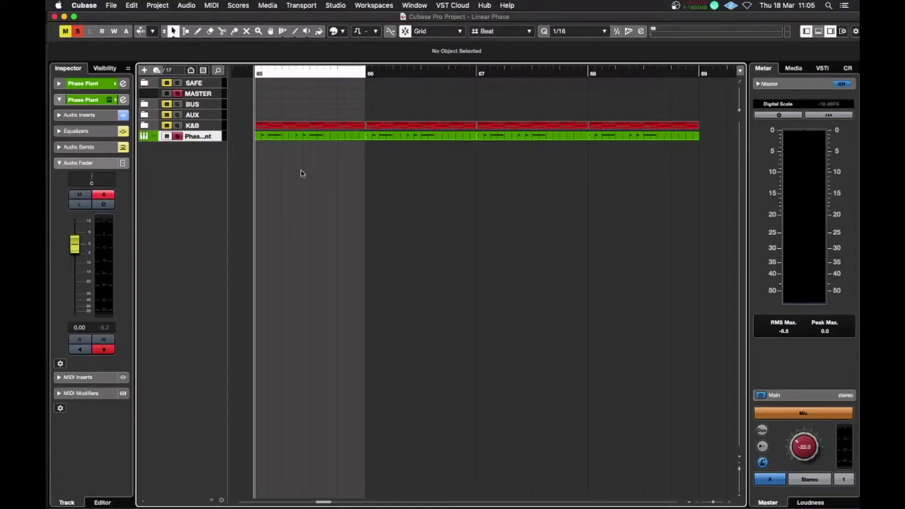
Bypass the ping-pong delay, Blackhole and LFOTool inserts on the Phase Plant track
{"action": "left_click", "coordinate": [111, 115]}
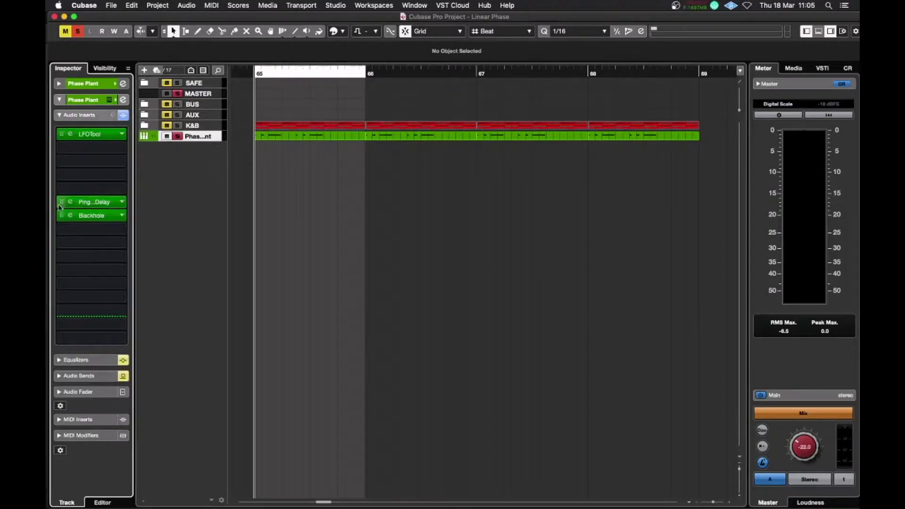
{"action": "left_click", "coordinate": [61, 204]}
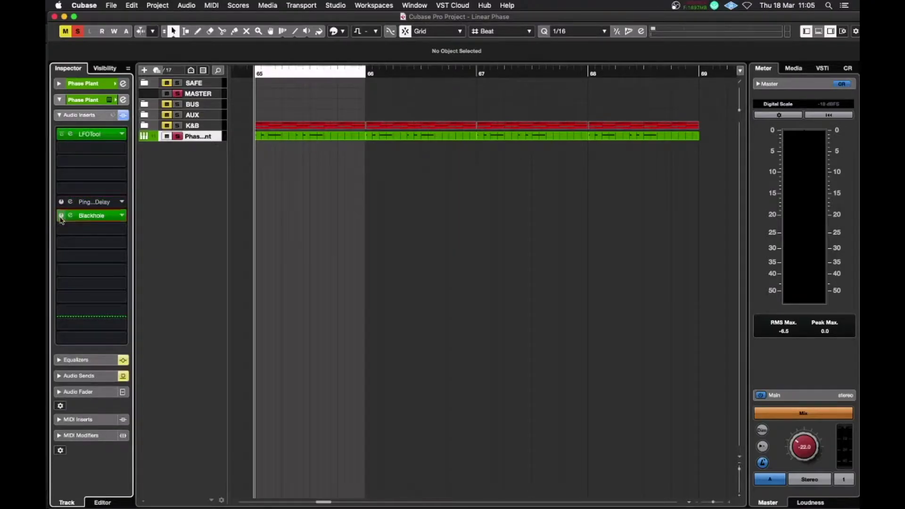
{"action": "left_click", "coordinate": [61, 135]}
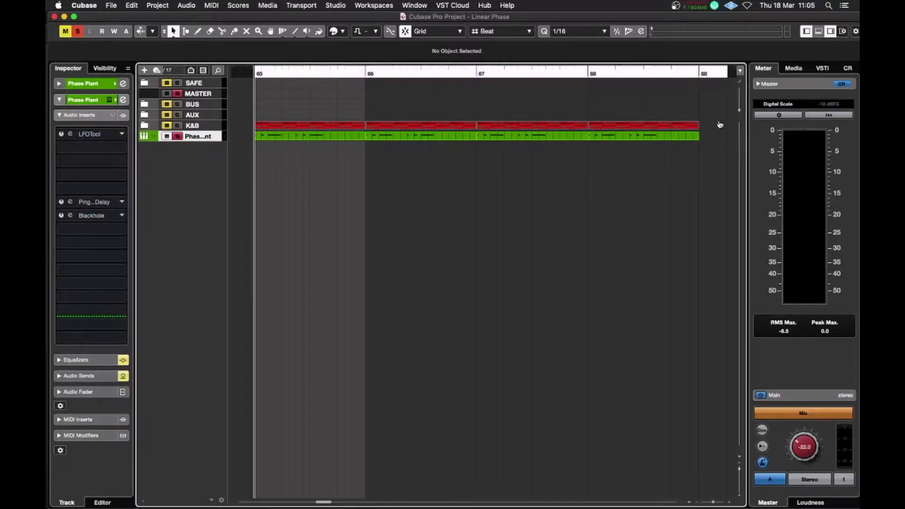
Render the Phase Plant part from bar 65 to 69 to a new audio track as Laser 1 and play it back
{"action": "key", "text": "super+shift+r"}
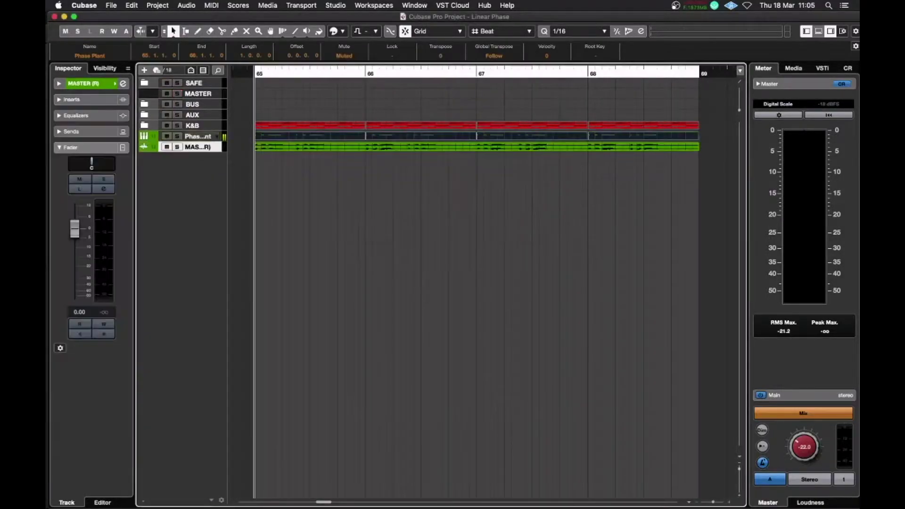
{"action": "key", "text": "space"}
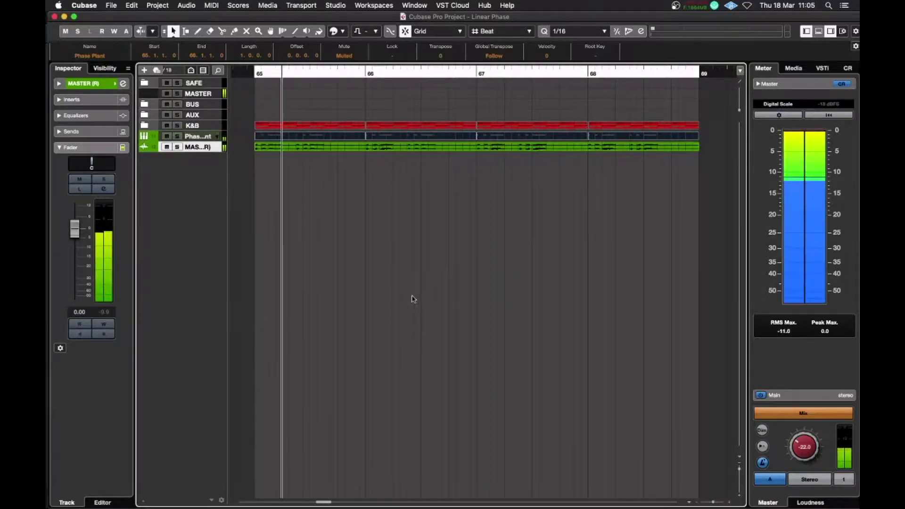
{"action": "key", "text": "space"}
In the Phase Plant instrument, raise the distortion module's Spread to maximum and enable the Faturator in Lane 1
{"action": "left_click", "coordinate": [201, 138]}
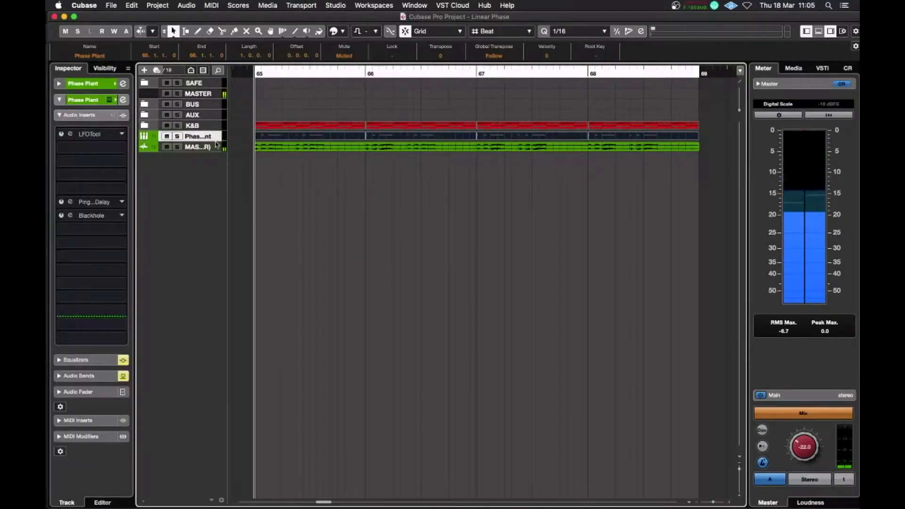
{"action": "left_click", "coordinate": [110, 100]}
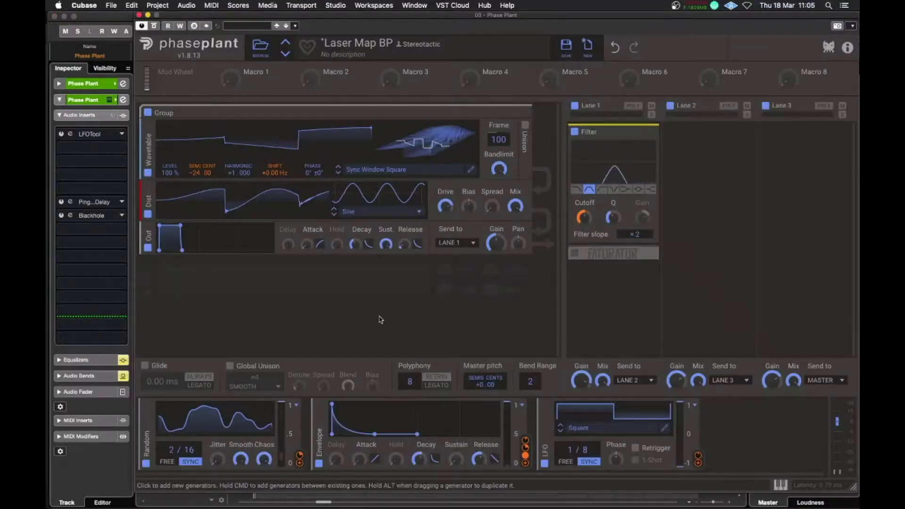
{"action": "left_click_drag", "start_coordinate": [493, 210], "coordinate": [493, 179]}
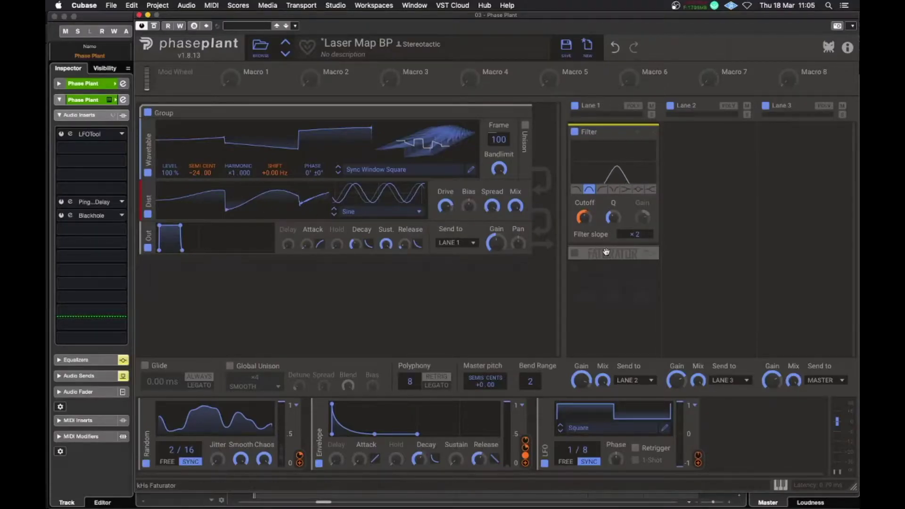
{"action": "left_click", "coordinate": [643, 257]}
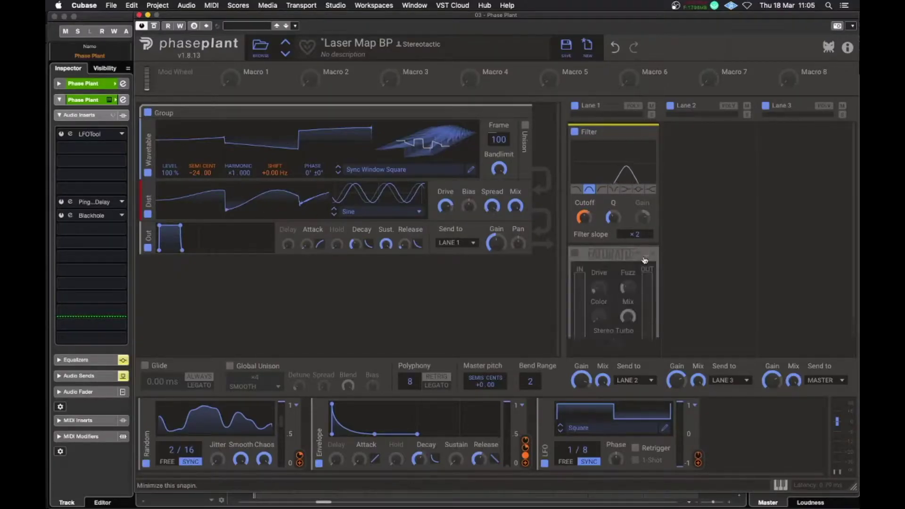
{"action": "left_click", "coordinate": [575, 253]}
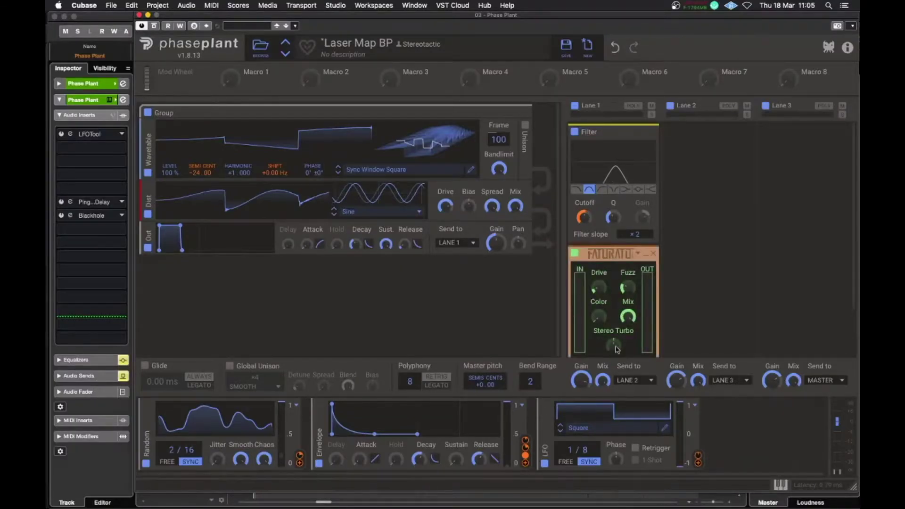
{"action": "scroll", "coordinate": [617, 349], "scroll_direction": "down", "scroll_amount": 3}
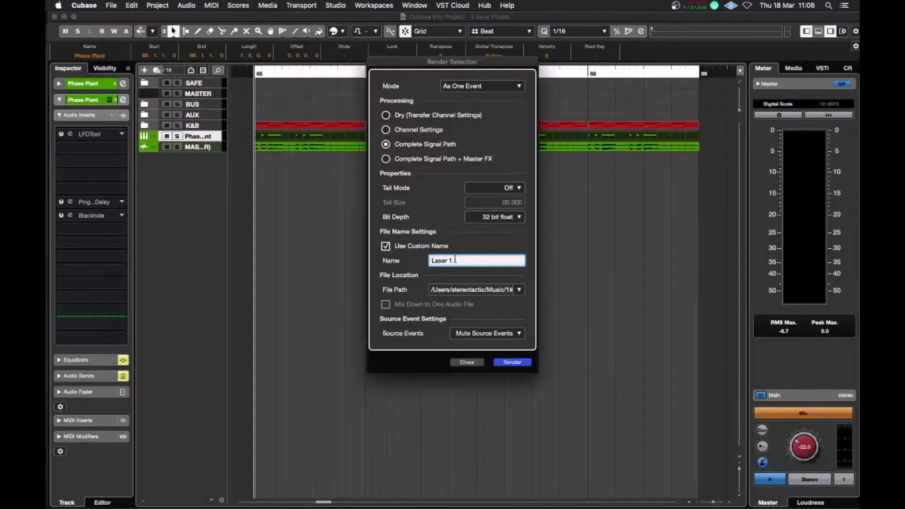
Render the modified Phase Plant part through the complete signal path under the custom name Laser 2
{"action": "type", "text": "2"}
{"action": "key", "text": "Return"}
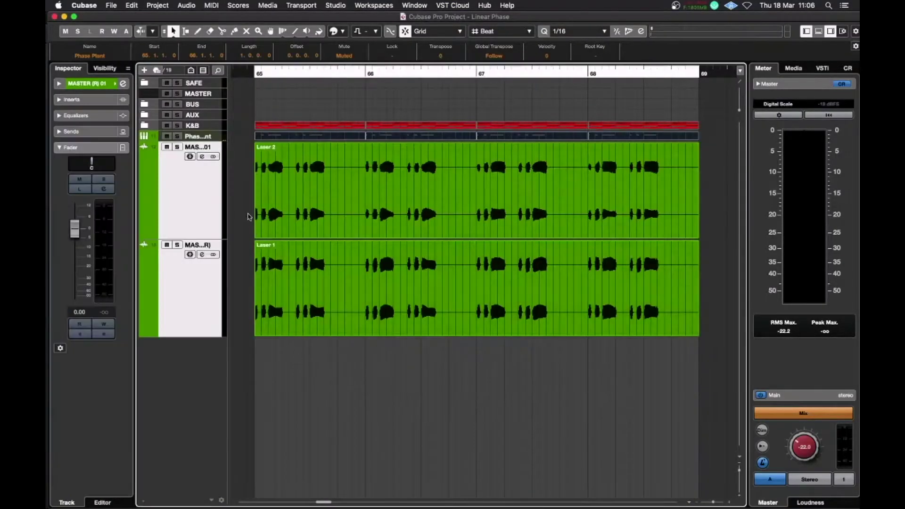
Set the volume of both rendered events, Laser 1 and Laser 2, to -4 dB and play them together
{"action": "left_click_drag", "start_coordinate": [242, 192], "coordinate": [681, 290]}
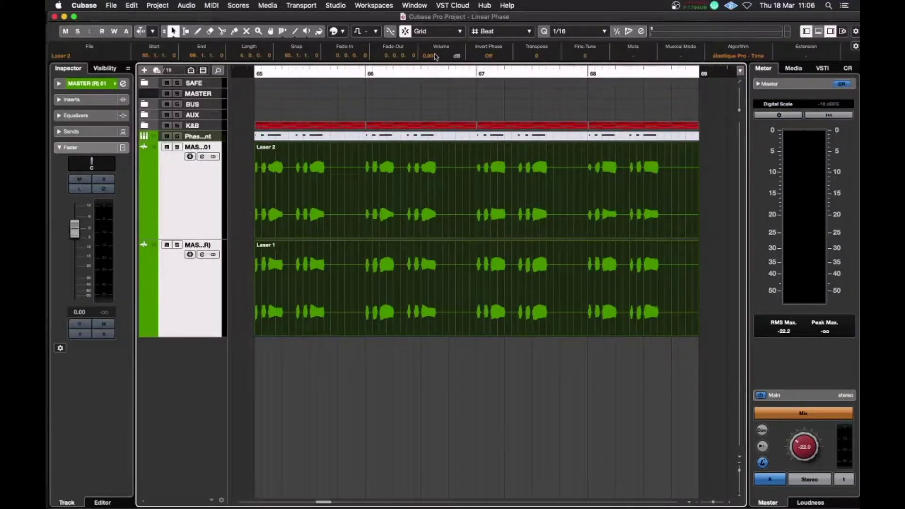
{"action": "left_click", "coordinate": [436, 400]}
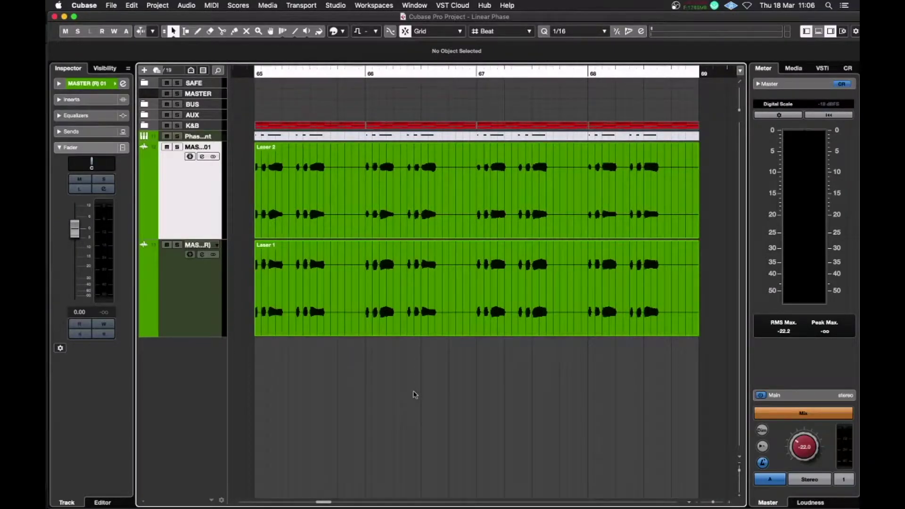
{"action": "key", "text": "space"}
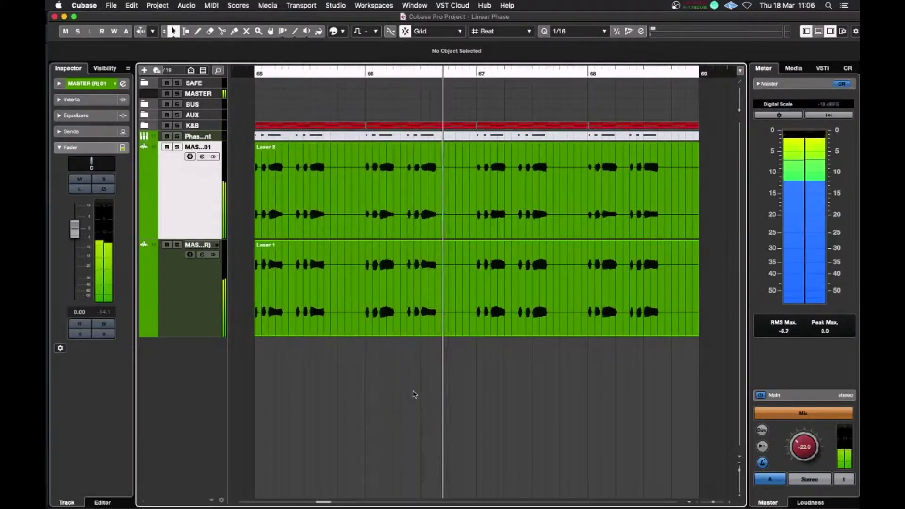
{"action": "key", "text": "space"}
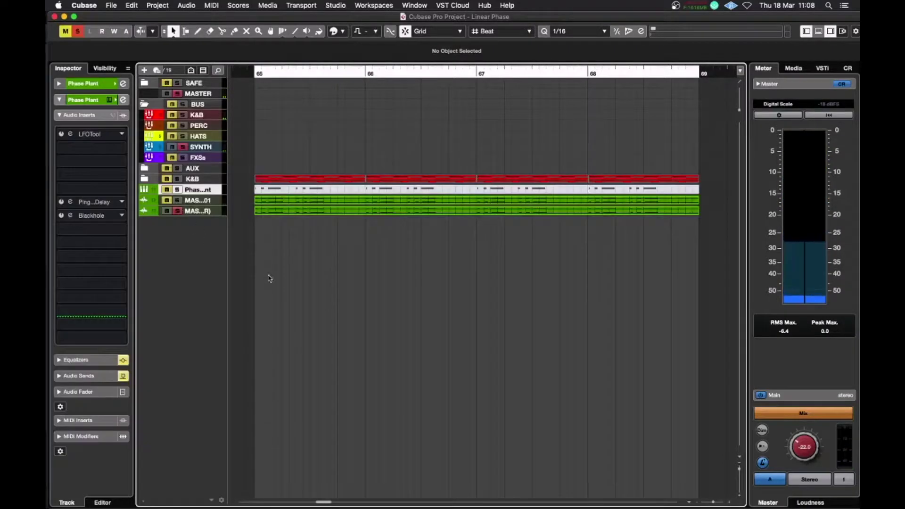
Play the arrangement and compare the Laser 1 and Laser 2 layers by muting each rendered track in turn
{"action": "left_click", "coordinate": [177, 211]}
{"action": "key", "text": "space"}
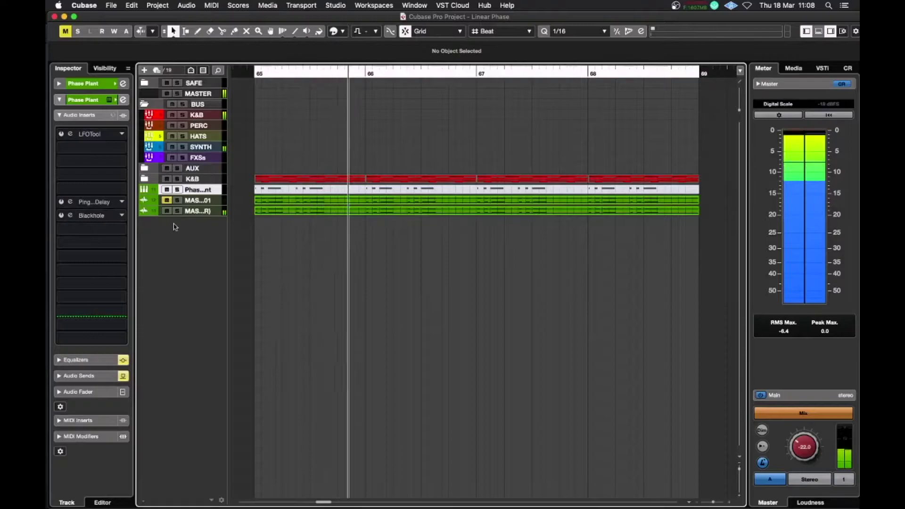
{"action": "left_click", "coordinate": [167, 201]}
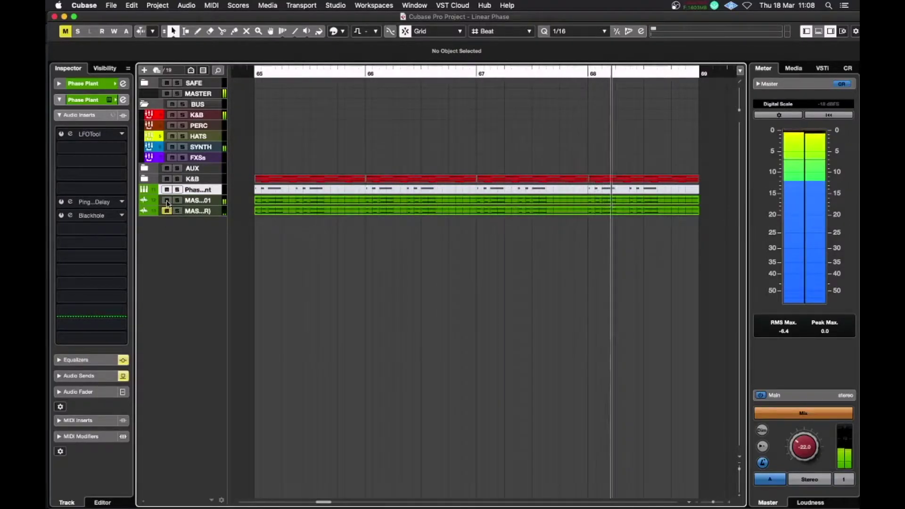
{"action": "left_click", "coordinate": [167, 210]}
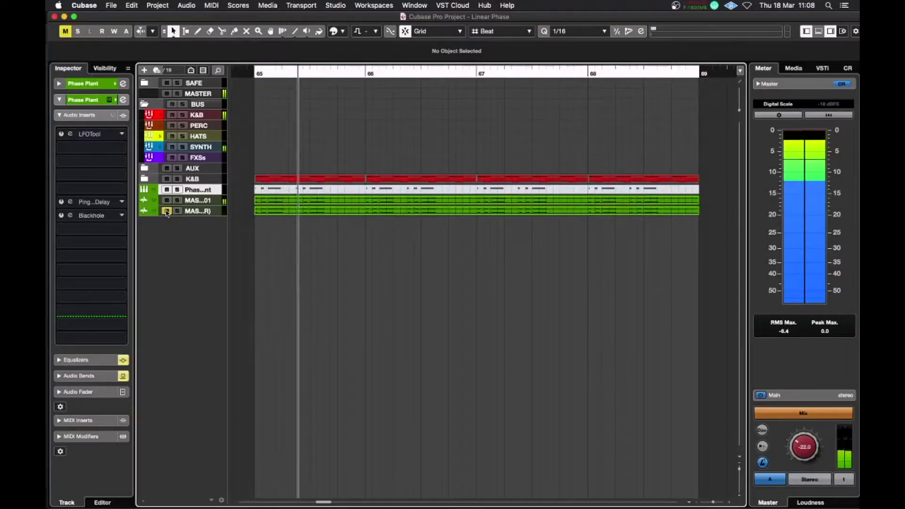
{"action": "left_click", "coordinate": [167, 211]}
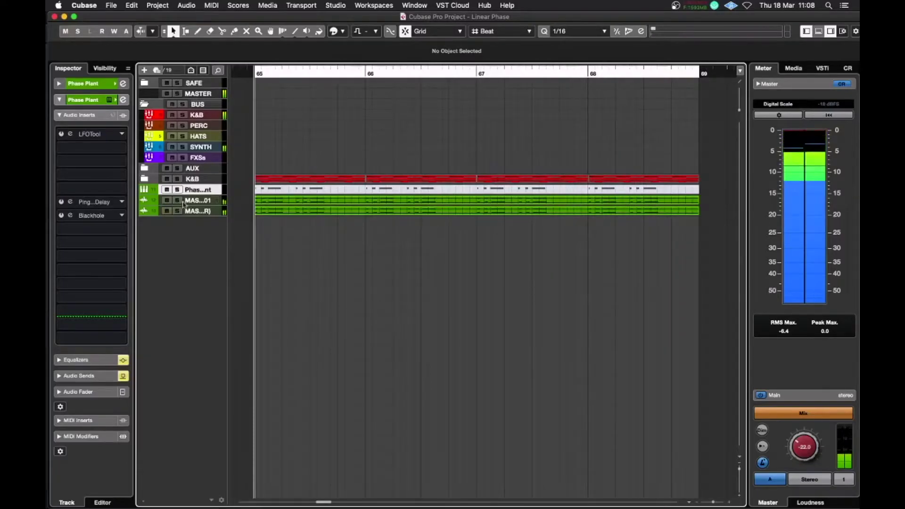
Render the two Laser tracks together, mixed down to one audio file named Laser 3
{"action": "left_click", "coordinate": [183, 204]}
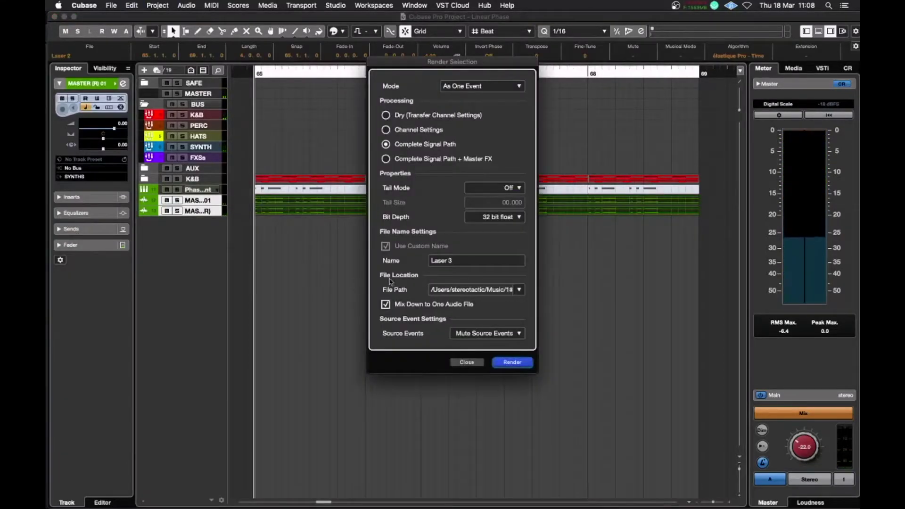
{"action": "key", "text": "Return"}
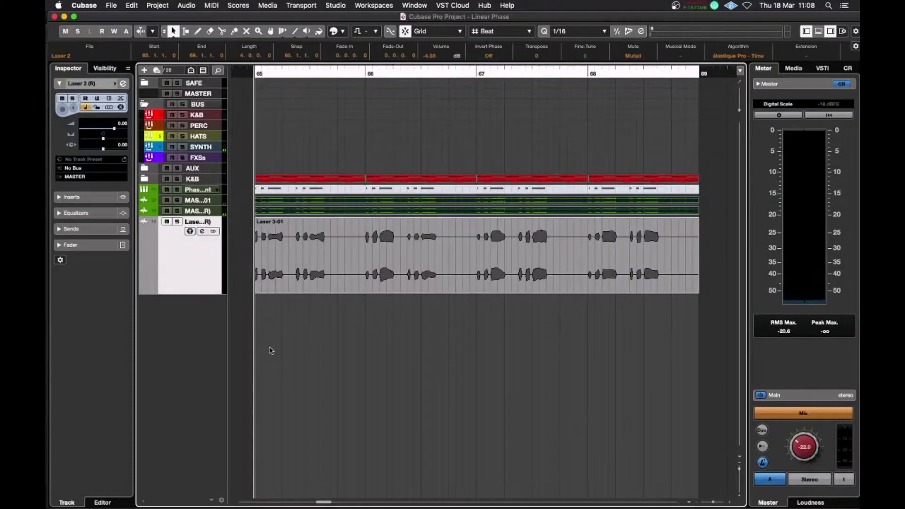
{"action": "left_click", "coordinate": [319, 341]}
Split the Laser 3 event between its individual stabs across all four bars with the Split tool
{"action": "right_click", "coordinate": [287, 315]}
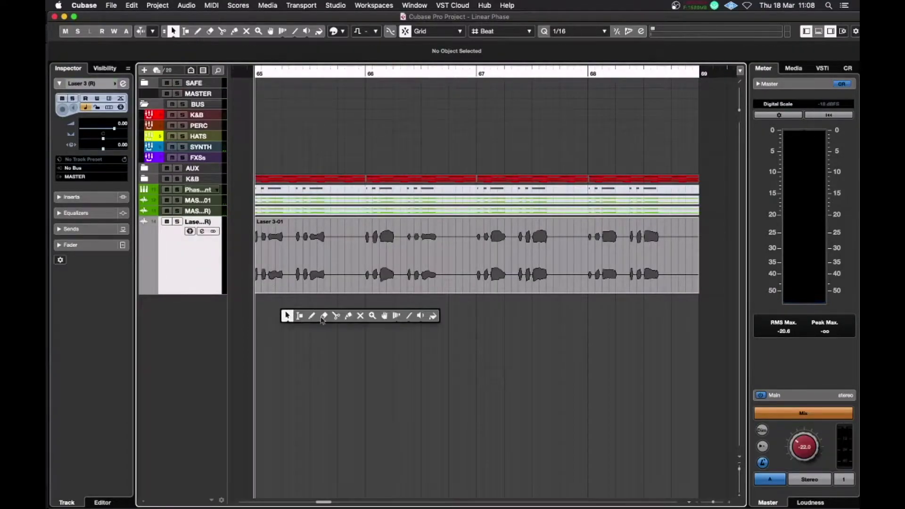
{"action": "left_click", "coordinate": [336, 316]}
{"action": "left_click", "coordinate": [490, 255]}
{"action": "left_click", "coordinate": [533, 264]}
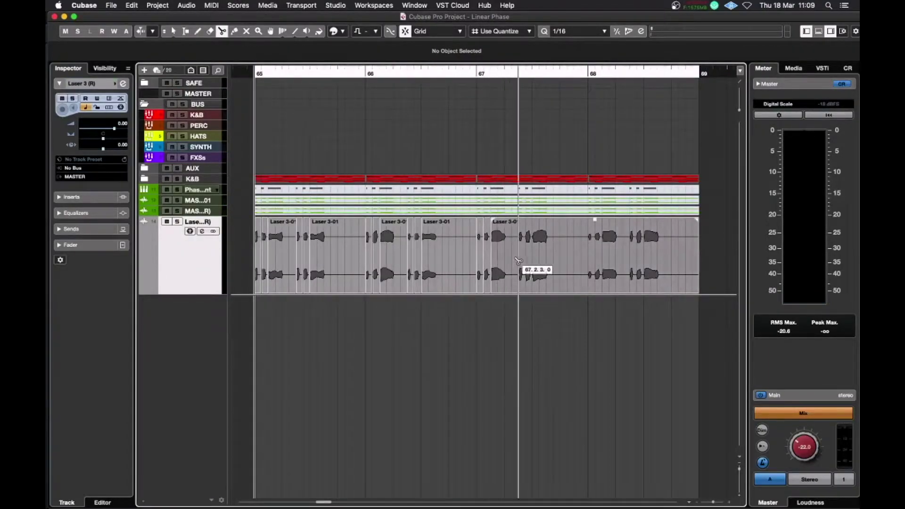
{"action": "left_click", "coordinate": [535, 267]}
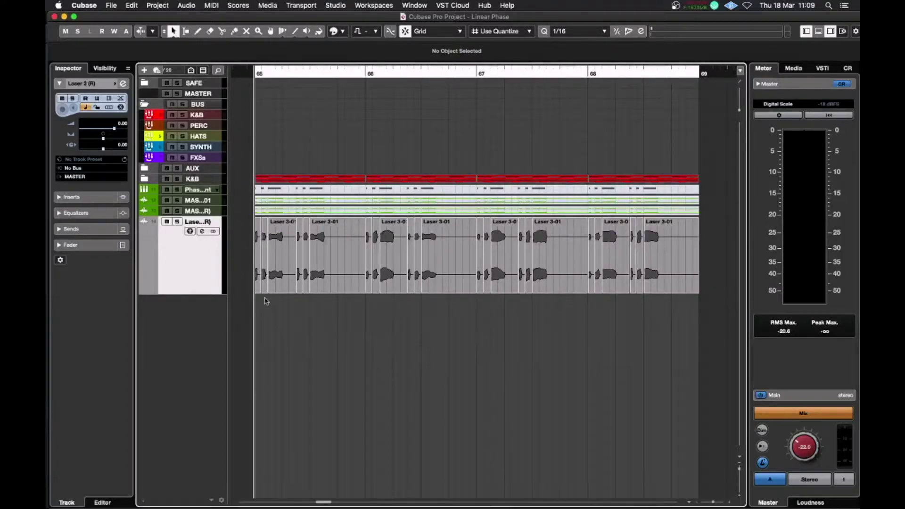
Mute every Laser 3 slice except the first stab of each group and listen to the remaining stabs
{"action": "left_click_drag", "start_coordinate": [265, 300], "coordinate": [693, 254]}
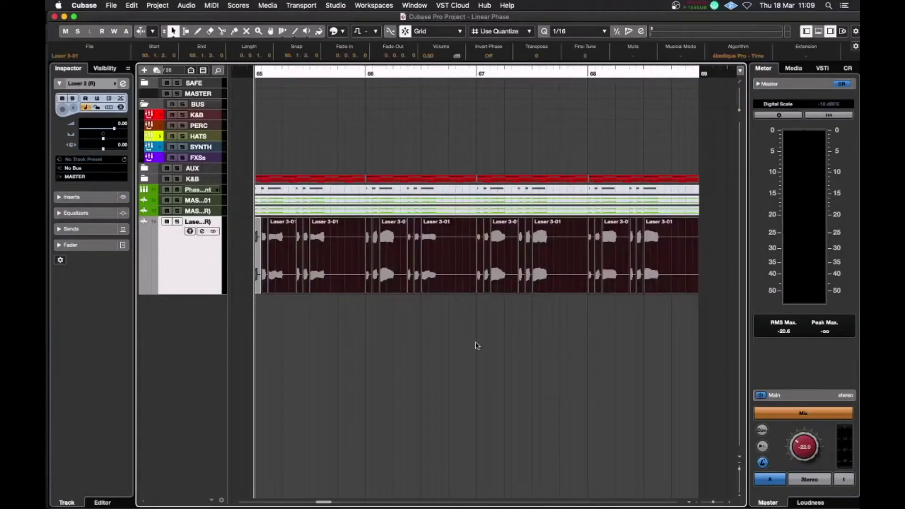
{"action": "left_click", "coordinate": [300, 274]}
{"action": "key", "text": "space"}
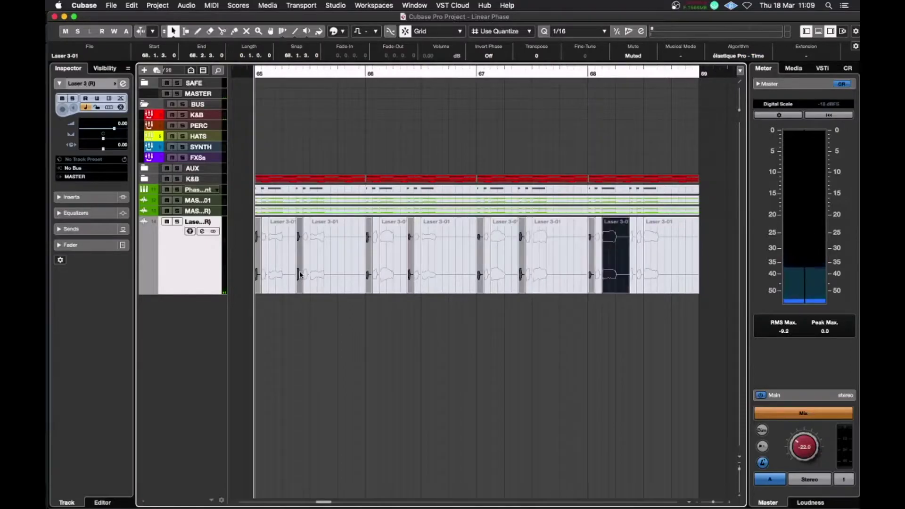
{"action": "key", "text": "Right"}
{"action": "key", "text": "space"}
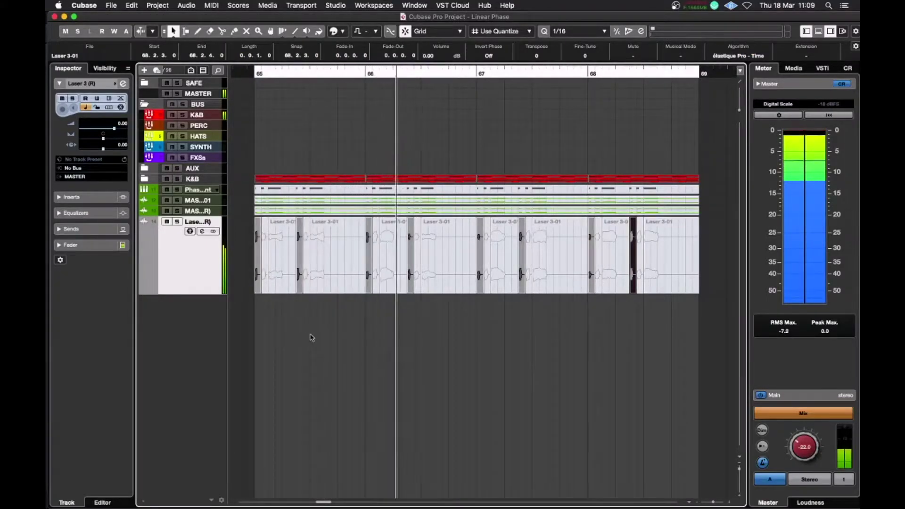
{"action": "key", "text": "space"}
Move the first Laser 3 slice to a new audio track and delete the opening slice of every other group
{"action": "left_click", "coordinate": [259, 247]}
{"action": "key", "text": "Right"}
{"action": "key", "text": "Right"}
{"action": "key", "text": "Right"}
{"action": "key", "text": "Right"}
{"action": "key", "text": "Right"}
{"action": "key", "text": "Right"}
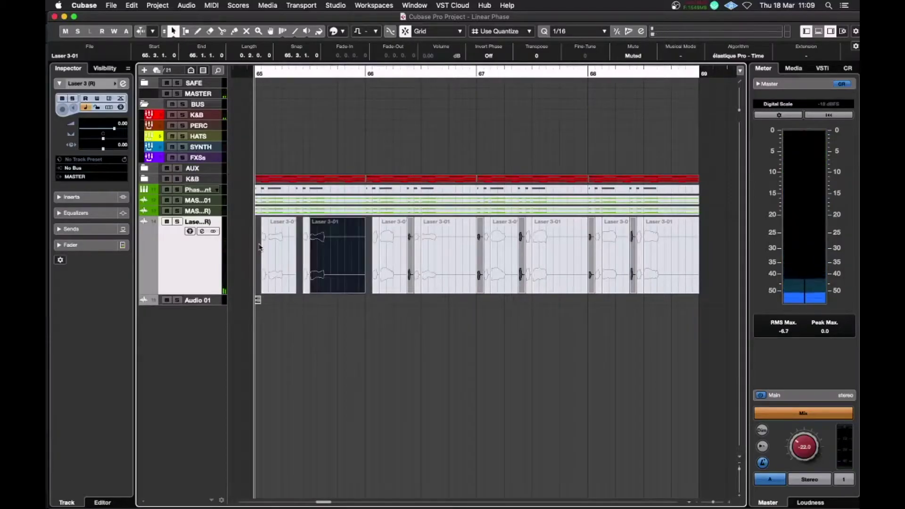
{"action": "key", "text": "Delete"}
{"action": "key", "text": "Right"}
{"action": "key", "text": "Right"}
{"action": "key", "text": "Delete"}
{"action": "key", "text": "Right"}
{"action": "key", "text": "Right"}
{"action": "key", "text": "Delete"}
{"action": "key", "text": "Right"}
{"action": "key", "text": "Right"}
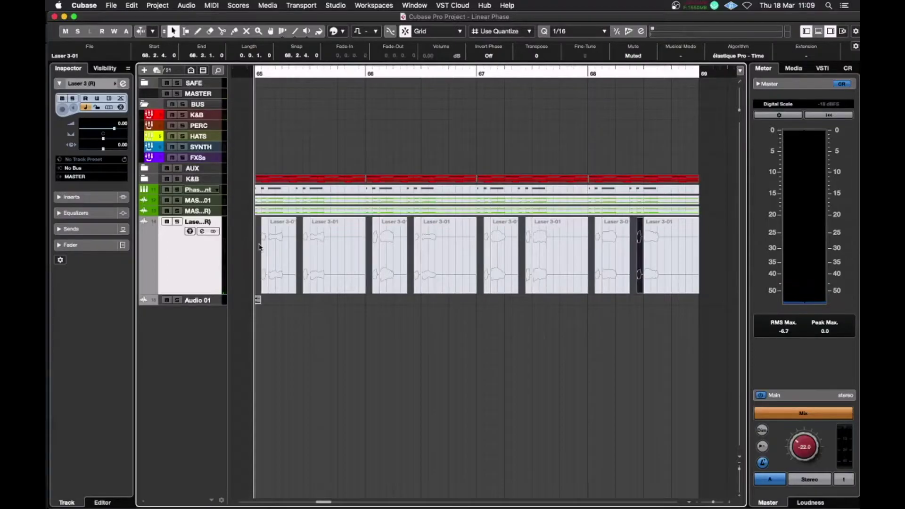
{"action": "key", "text": "Delete"}
Unmute the short second stab of each group on the Laser 3 track, leaving the long stabs muted
{"action": "left_click", "coordinate": [263, 247]}
{"action": "key", "text": "Right"}
{"action": "key", "text": "shift+m"}
{"action": "key", "text": "Right"}
{"action": "key", "text": "Right"}
{"action": "key", "text": "shift+m"}
{"action": "key", "text": "Right"}
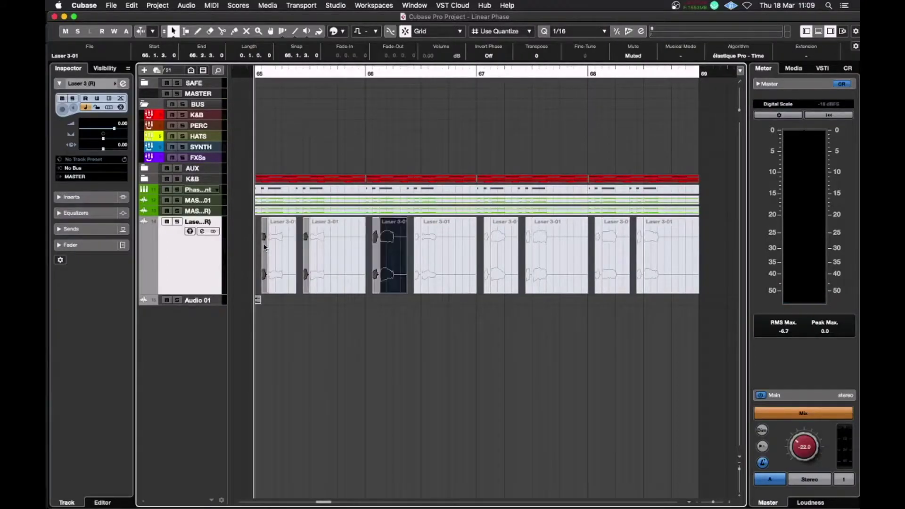
{"action": "key", "text": "Right"}
{"action": "key", "text": "shift+m"}
{"action": "key", "text": "Right"}
{"action": "key", "text": "Right"}
{"action": "key", "text": "shift+m"}
{"action": "key", "text": "Right"}
{"action": "key", "text": "Right"}
{"action": "key", "text": "shift+m"}
{"action": "key", "text": "Right"}
{"action": "key", "text": "Right"}
{"action": "key", "text": "shift+m"}
{"action": "key", "text": "Right"}
{"action": "key", "text": "Right"}
{"action": "key", "text": "shift+m"}
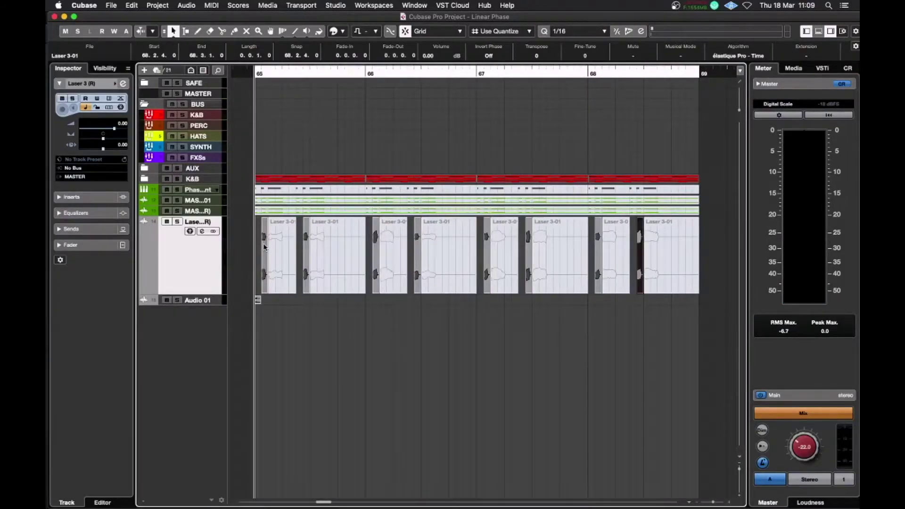
Audition the short second stabs, move one to the Audio 01 track after the first slice, and delete the others from the Laser 3 track
{"action": "key", "text": "space"}
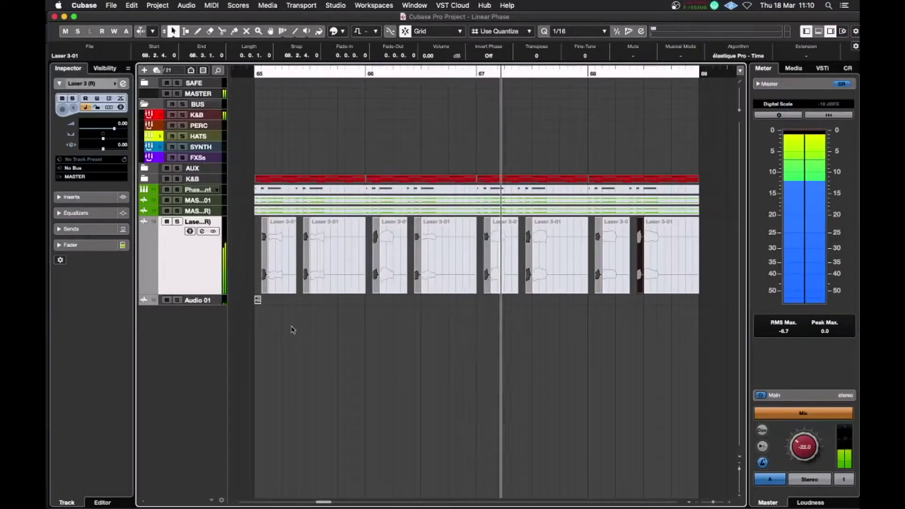
{"action": "key", "text": "space"}
{"action": "key", "text": "Right"}
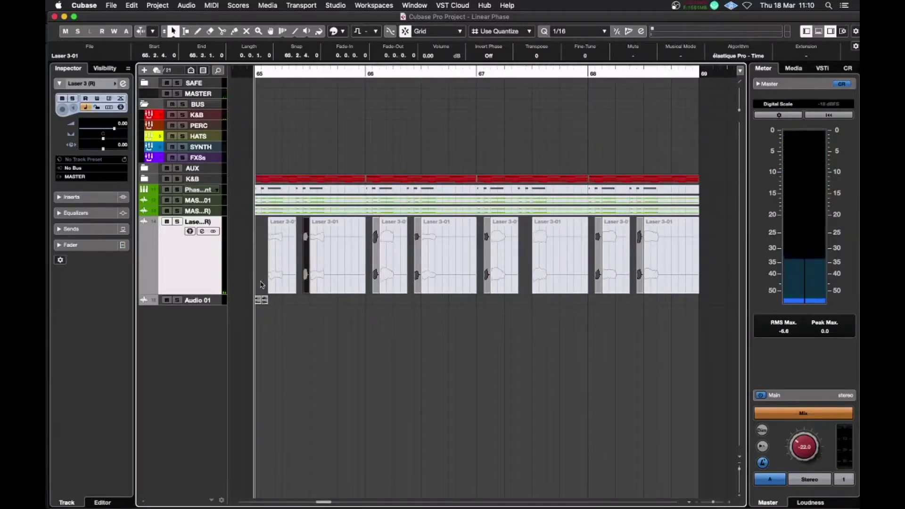
{"action": "key", "text": "Delete"}
{"action": "key", "text": "Right"}
{"action": "key", "text": "Delete"}
{"action": "key", "text": "Right"}
{"action": "key", "text": "Delete"}
{"action": "key", "text": "Right"}
{"action": "key", "text": "Delete"}
{"action": "key", "text": "Right"}
{"action": "key", "text": "Right"}
{"action": "key", "text": "Delete"}
{"action": "key", "text": "Right"}
{"action": "key", "text": "Right"}
{"action": "key", "text": "Delete"}
{"action": "key", "text": "Right"}
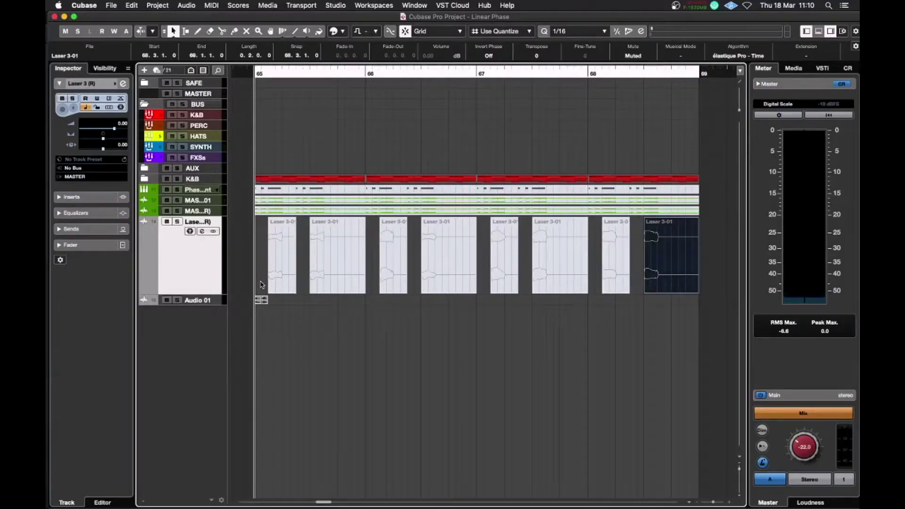
Unmute all remaining long stabs on the Laser 3 track and play them across the four bars
{"action": "left_click", "coordinate": [318, 381]}
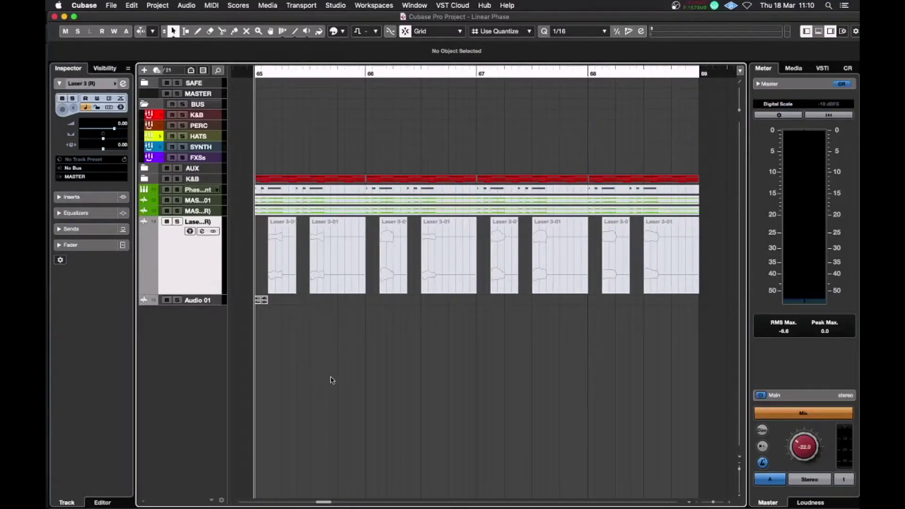
{"action": "key", "text": "super+a"}
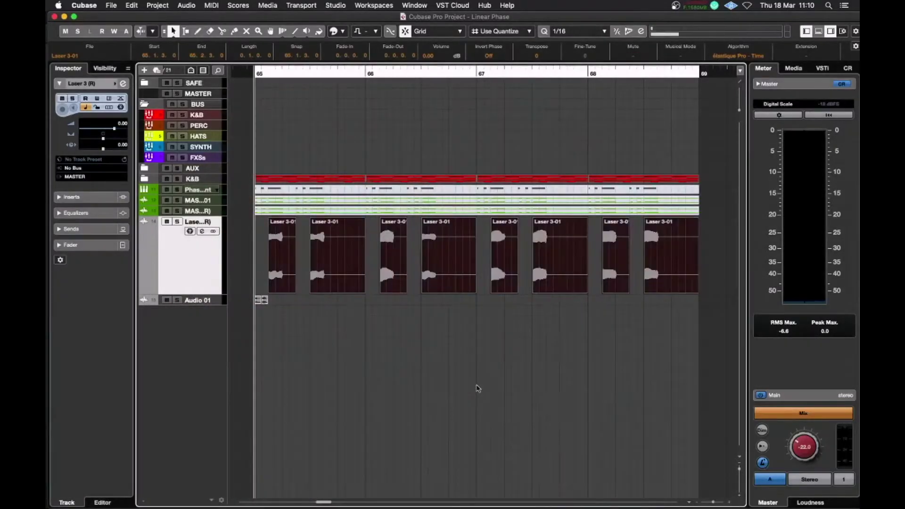
{"action": "left_click", "coordinate": [436, 381]}
{"action": "key", "text": "space"}
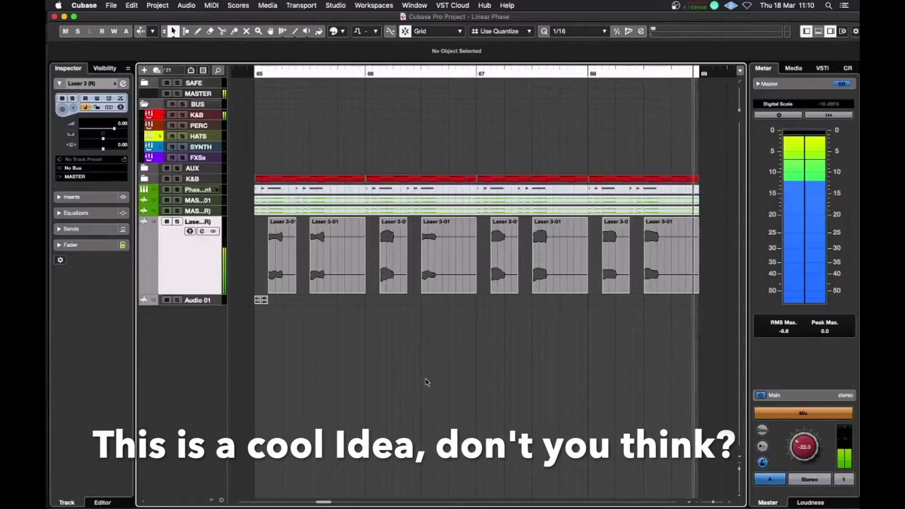
{"action": "key", "text": "space"}
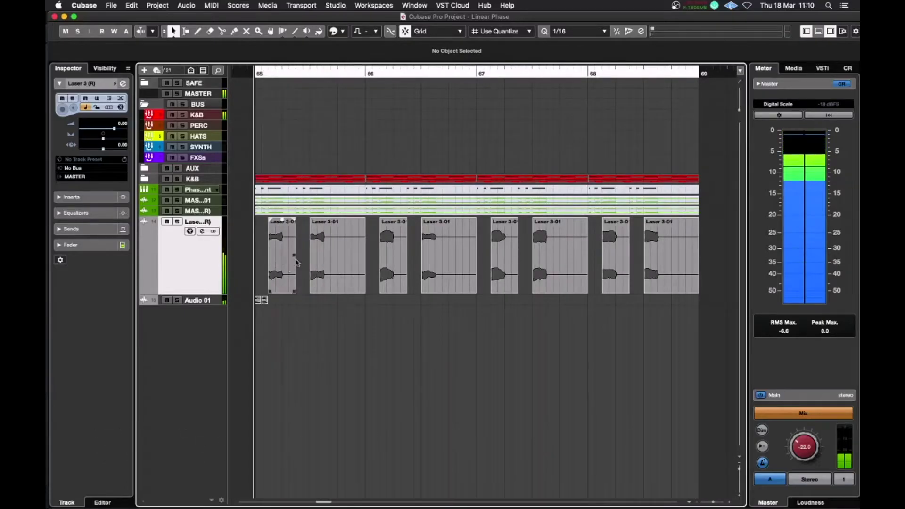
Move long stabs from the Laser 3 track to Audio 01 and shorten the one at 65.2.3.0 to a length of 0.0.2.0
{"action": "left_click_drag", "start_coordinate": [283, 267], "coordinate": [254, 259]}
{"action": "left_click_drag", "start_coordinate": [336, 251], "coordinate": [293, 301]}
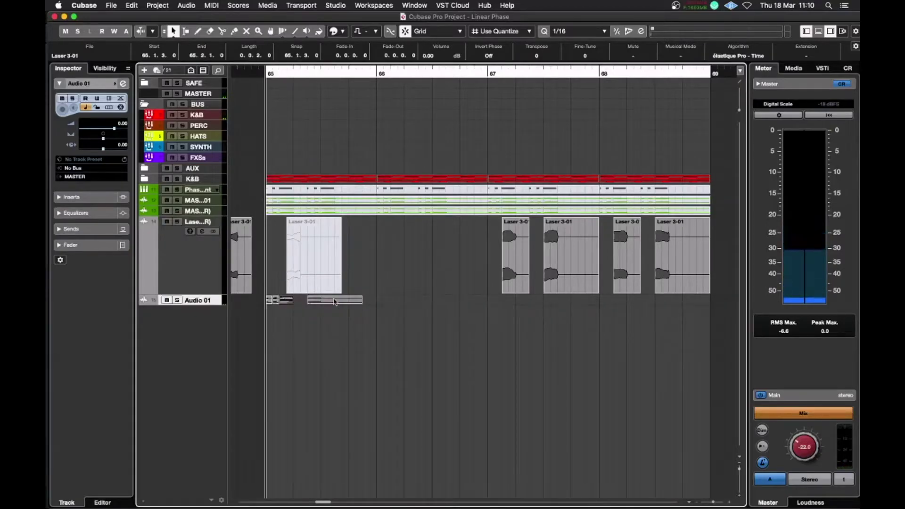
{"action": "left_click", "coordinate": [361, 303]}
{"action": "left_click_drag", "start_coordinate": [361, 304], "coordinate": [320, 304]}
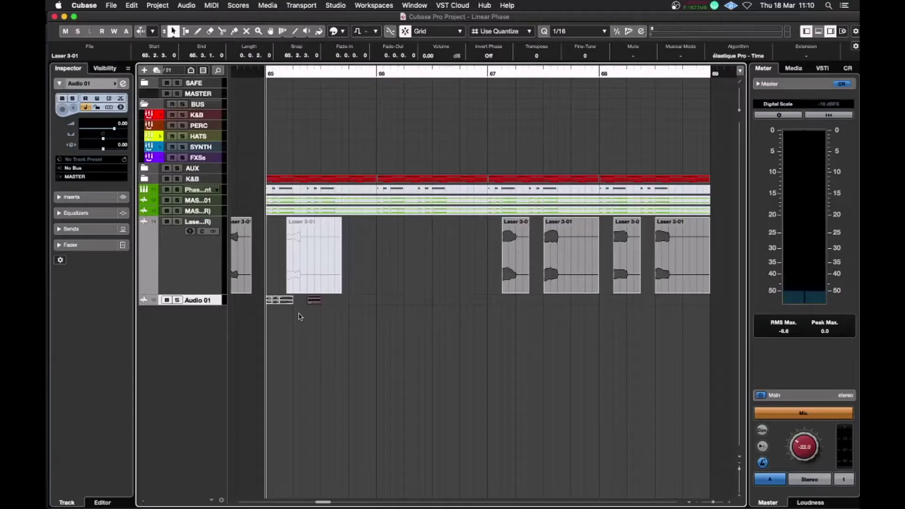
Delete the muted Laser 3 leftover in bar 65 and audition the long stab candidates after the two short slices on Audio 01
{"action": "key", "text": "space"}
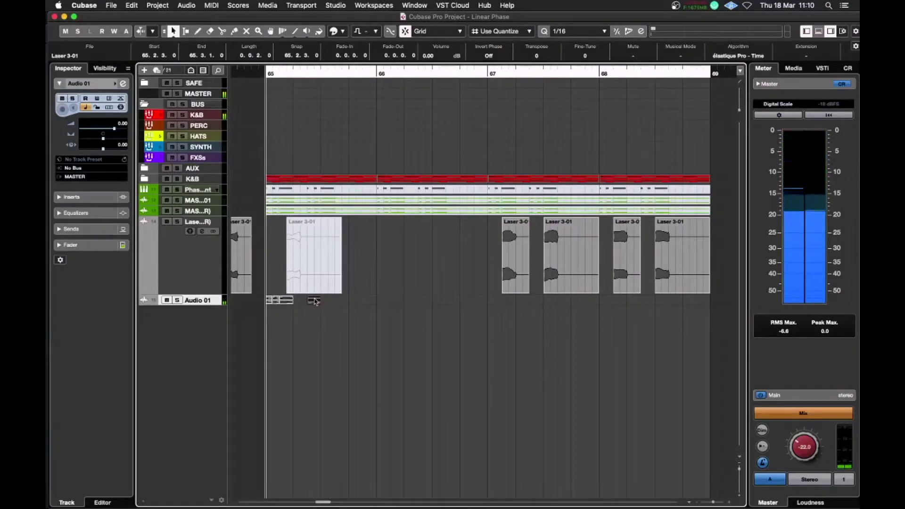
{"action": "key", "text": "BackSpace"}
{"action": "left_click", "coordinate": [307, 279]}
{"action": "key", "text": "BackSpace"}
{"action": "left_click_drag", "start_coordinate": [311, 282], "coordinate": [282, 306]}
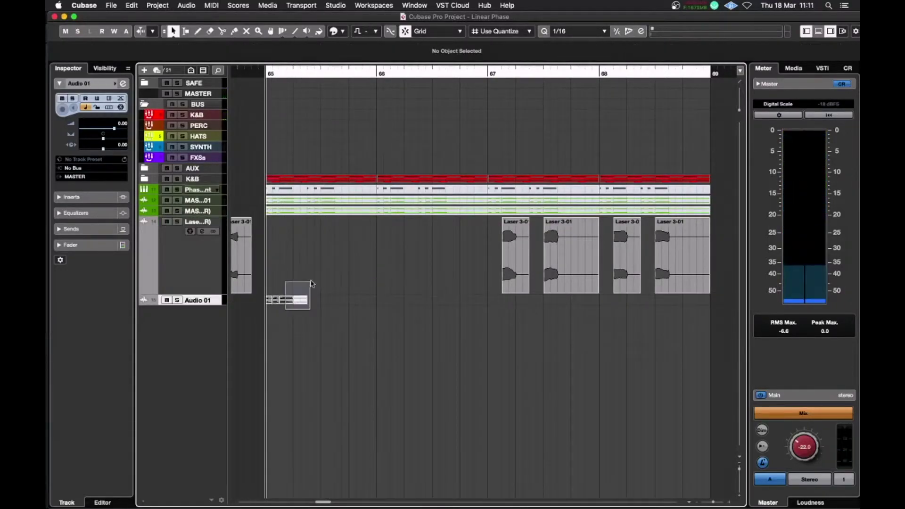
{"action": "left_click", "coordinate": [366, 316]}
{"action": "key", "text": "space"}
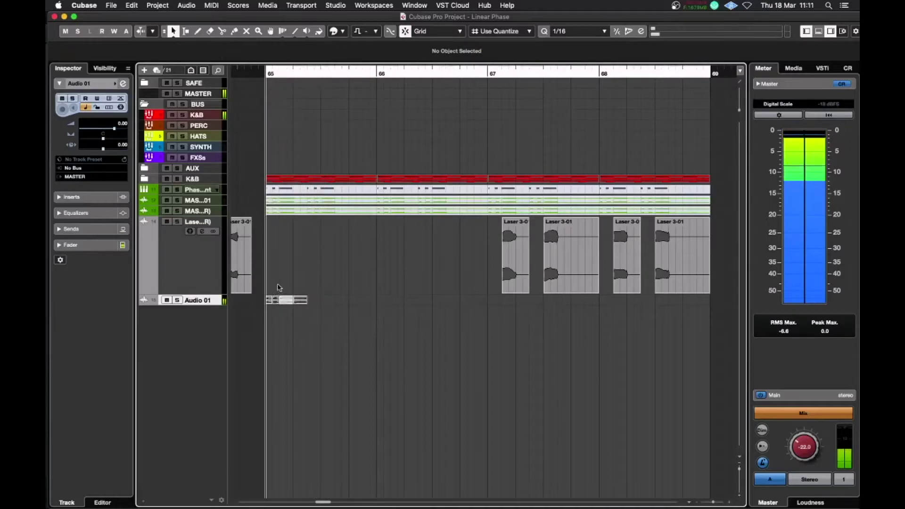
Compare the long stab candidates, keep one after the two short Audio 01 slices, and delete the spare and all remaining Laser 3 events
{"action": "left_click_drag", "start_coordinate": [286, 297], "coordinate": [286, 257]}
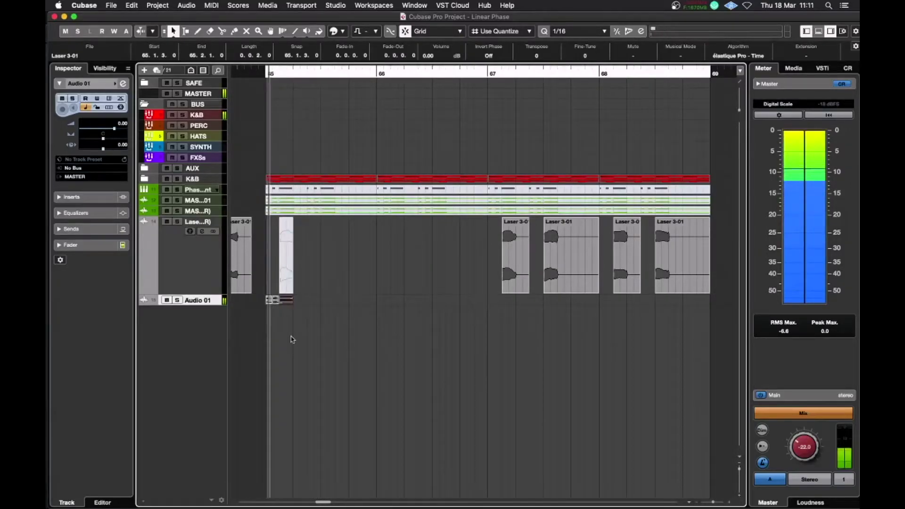
{"action": "key", "text": "space"}
{"action": "key", "text": "super+z"}
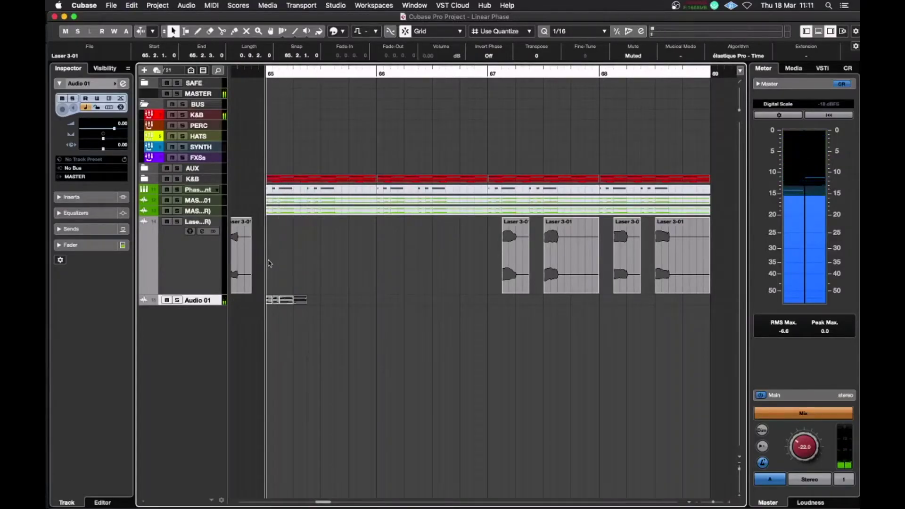
{"action": "key", "text": "space"}
{"action": "key", "text": "space"}
{"action": "left_click_drag", "start_coordinate": [246, 254], "coordinate": [297, 300]}
{"action": "left_click", "coordinate": [183, 301]}
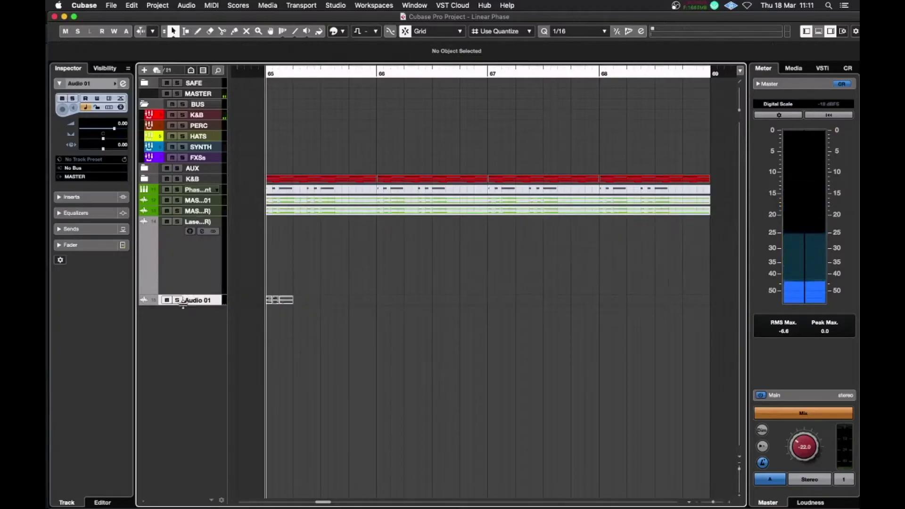
Copy the LFOTool, PingPongDelay and Blackhole inserts from the Phase Plant channel to the Audio 01 channel in the MixConsole
{"action": "key", "text": "F3"}
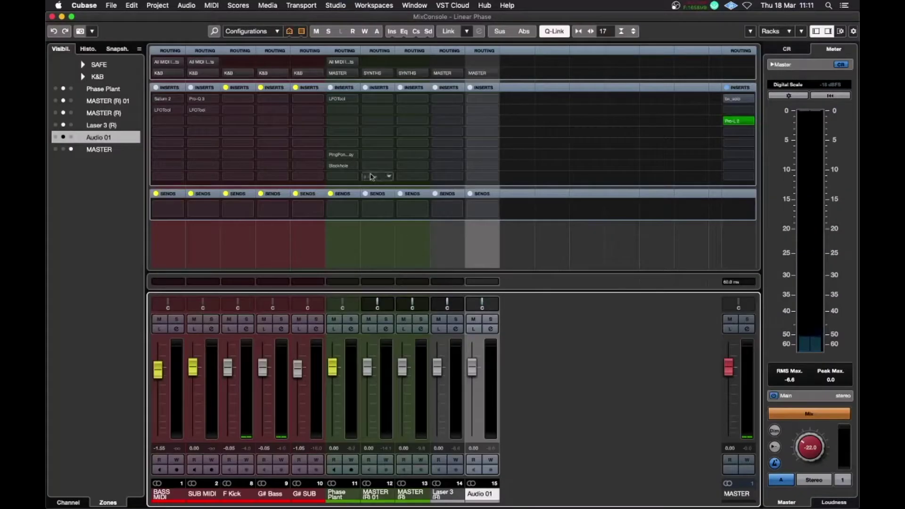
{"action": "left_click_drag", "start_coordinate": [343, 168], "coordinate": [481, 166]}
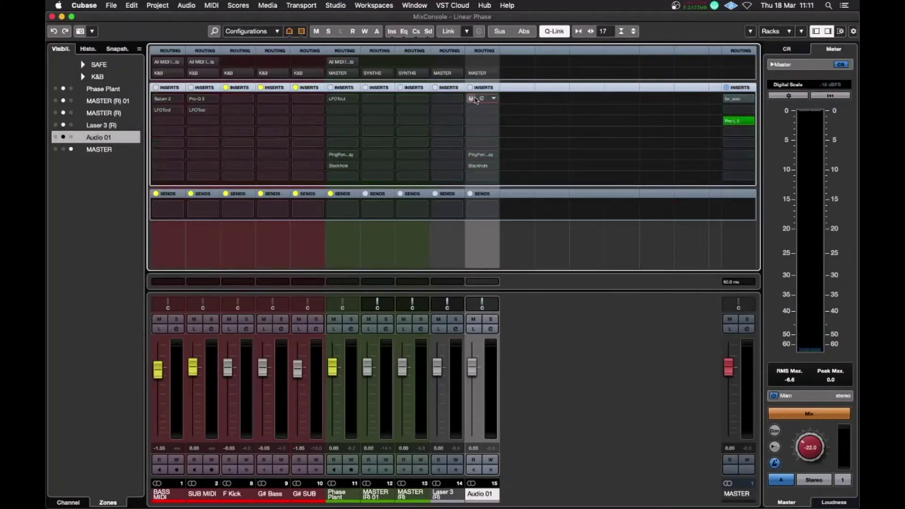
{"action": "left_click", "coordinate": [481, 156]}
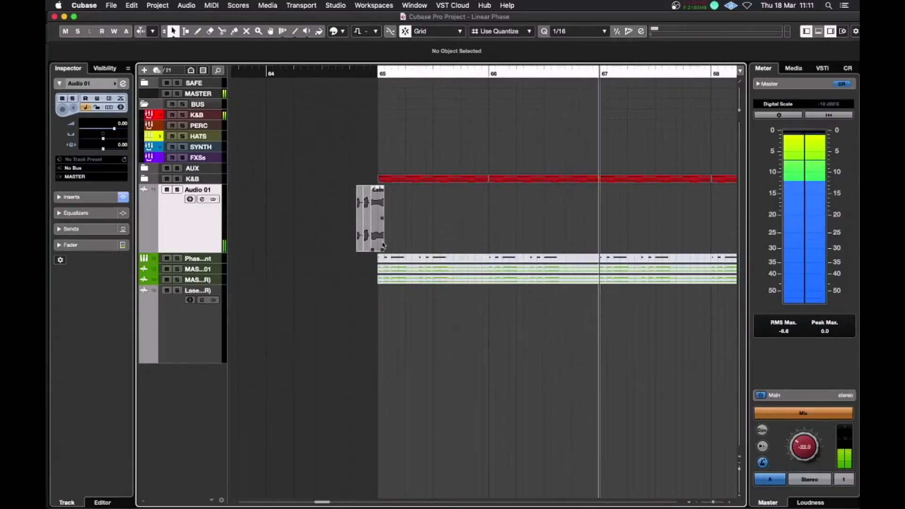
Move the Audio 01 stab slices one sixteenth earlier to start at 64.4.1.0 and listen to the fill
{"action": "left_click_drag", "start_coordinate": [361, 226], "coordinate": [354, 226]}
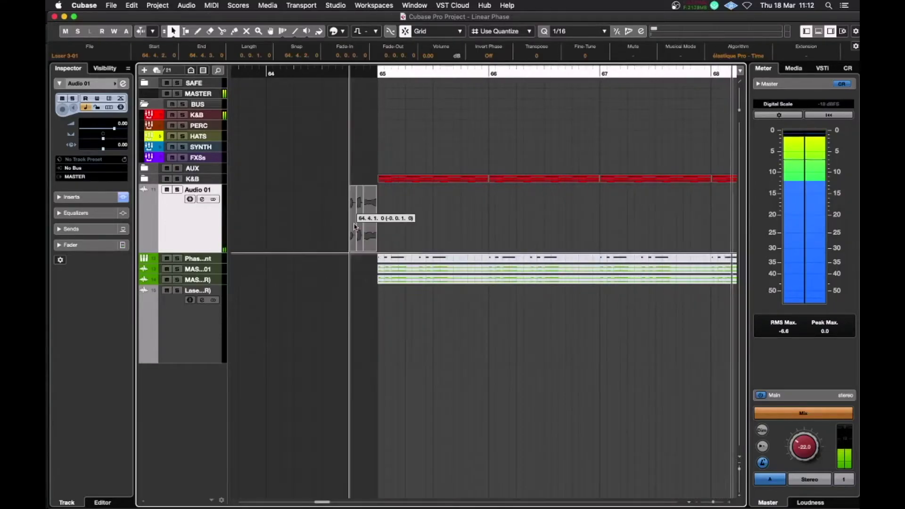
{"action": "left_click", "coordinate": [371, 319]}
{"action": "key", "text": "space"}
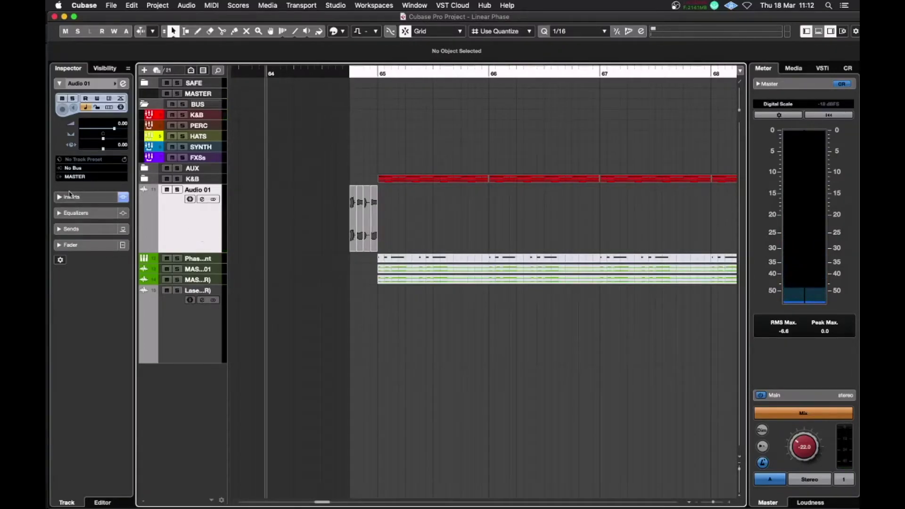
Insert bx_solo in the second insert slot of Audio 01, set its stereo width to Mono, and listen to the stabs
{"action": "left_click", "coordinate": [69, 196]}
{"action": "left_click", "coordinate": [111, 133]}
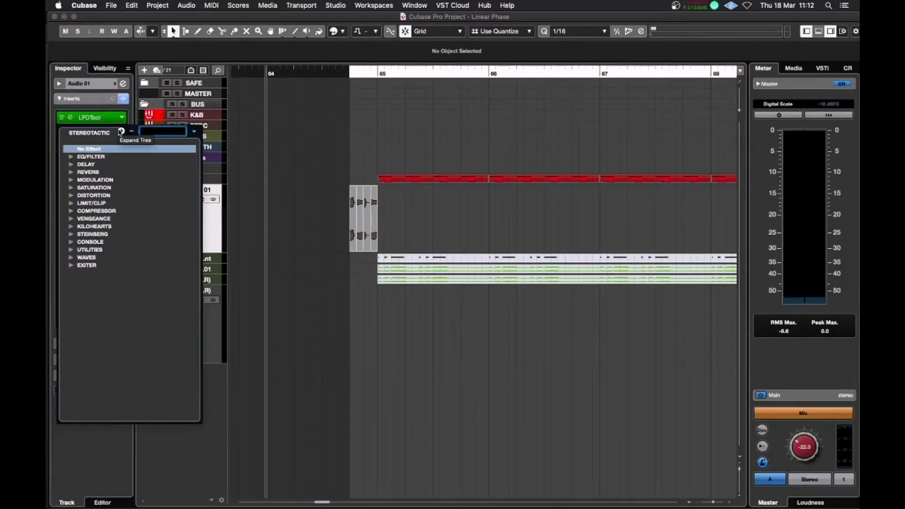
{"action": "type", "text": "solo"}
{"action": "key", "text": "Return"}
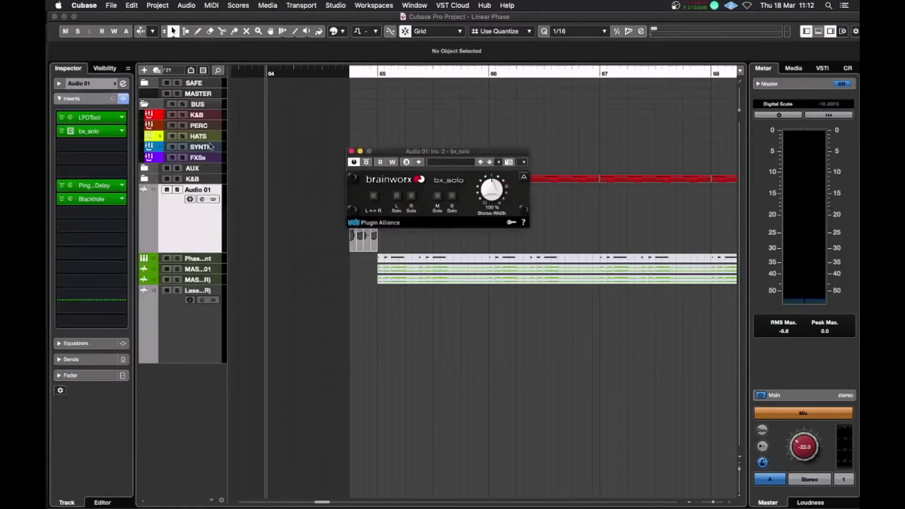
{"action": "key", "text": "space"}
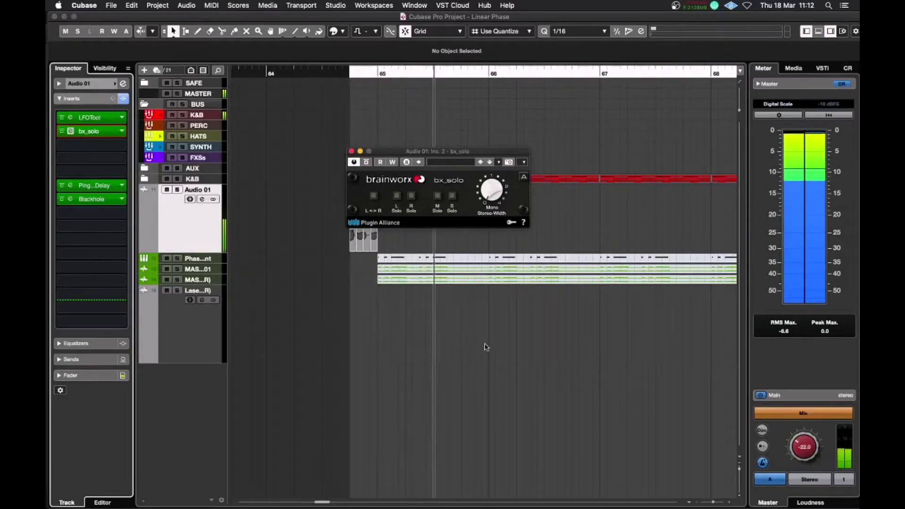
{"action": "key", "text": "space"}
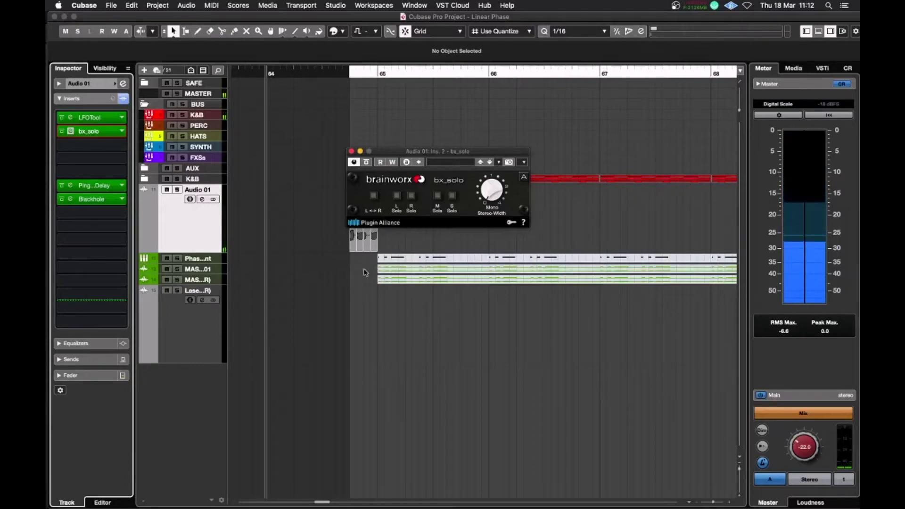
Inspect the muted Laser 2 and Laser 1 events on the MASTER tracks and replay the mono stabs before bar 65
{"action": "left_click", "coordinate": [388, 271]}
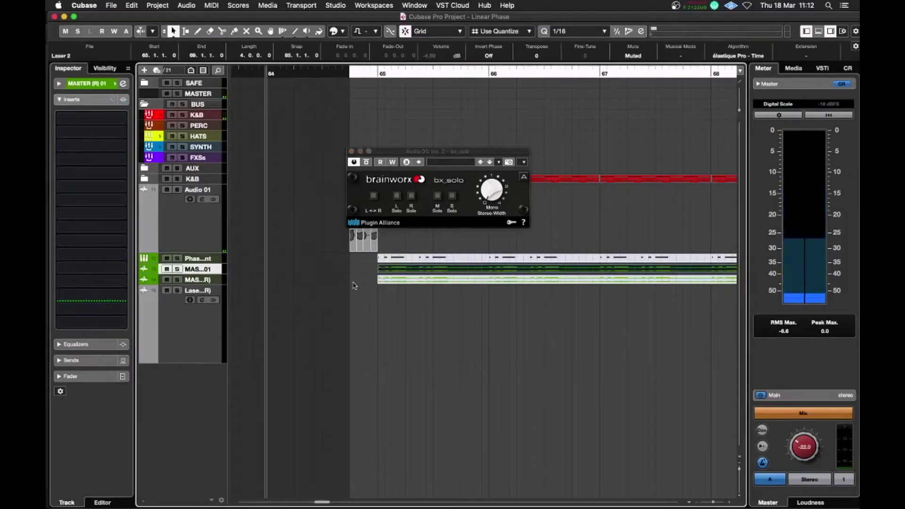
{"action": "left_click_drag", "start_coordinate": [356, 282], "coordinate": [448, 321]}
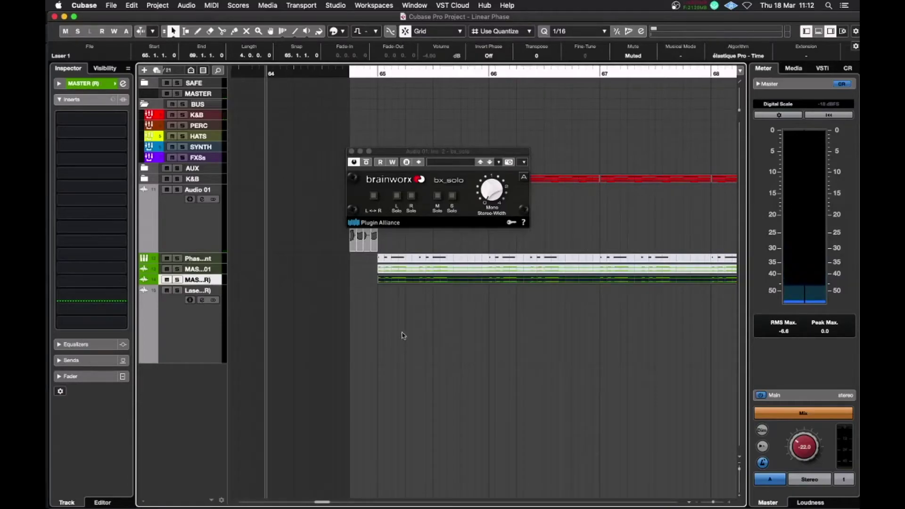
{"action": "key", "text": "space"}
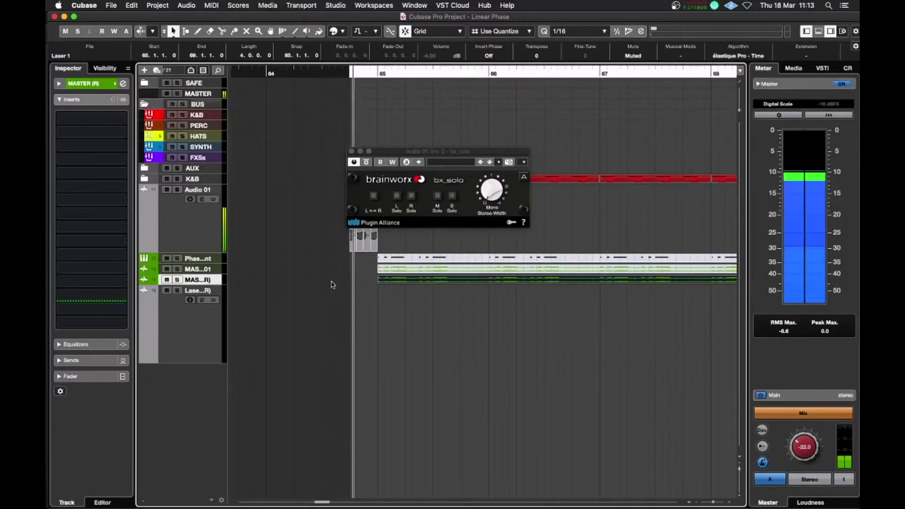
{"action": "key", "text": "space"}
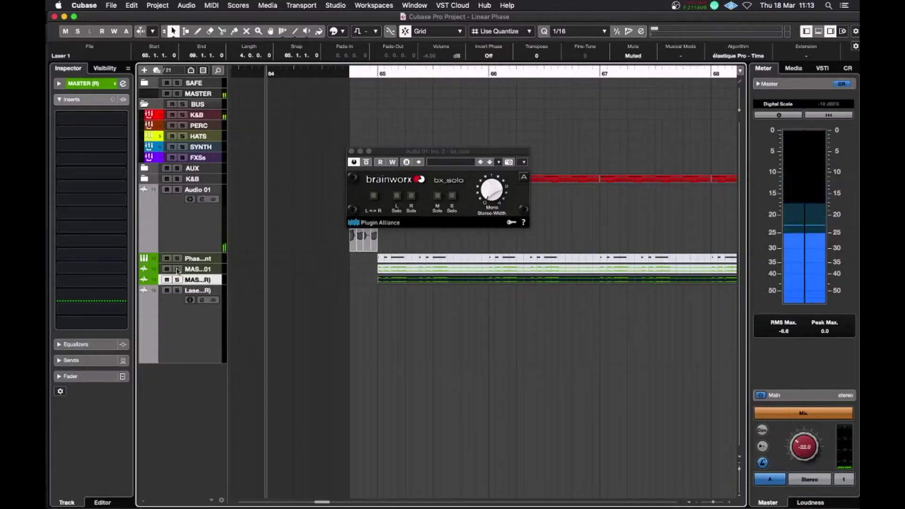
Bring the Laser 2 event onto Audio 01 and audition its opening stabs before bar 65 in place of the Laser 3 slices
{"action": "left_click", "coordinate": [200, 270]}
{"action": "left_click_drag", "start_coordinate": [200, 274], "coordinate": [209, 352]}
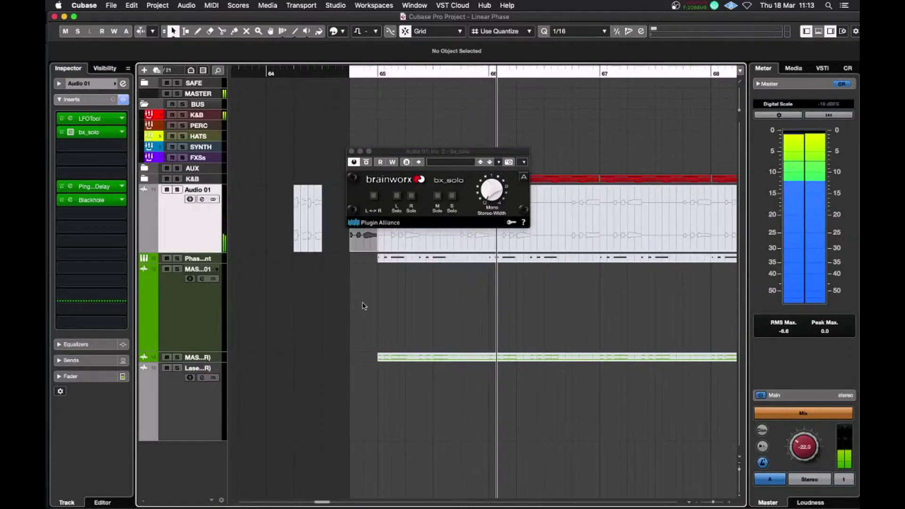
{"action": "left_click", "coordinate": [266, 279]}
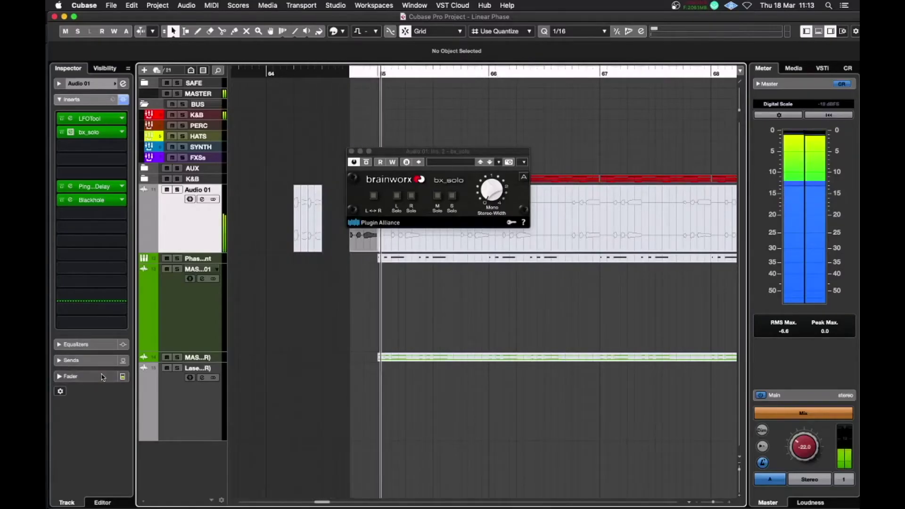
Move the Laser 3 slices on Audio 01 back to 64.4.1.0, unmute them, and listen to the fill
{"action": "left_click_drag", "start_coordinate": [300, 226], "coordinate": [352, 241]}
{"action": "key", "text": "alt+m"}
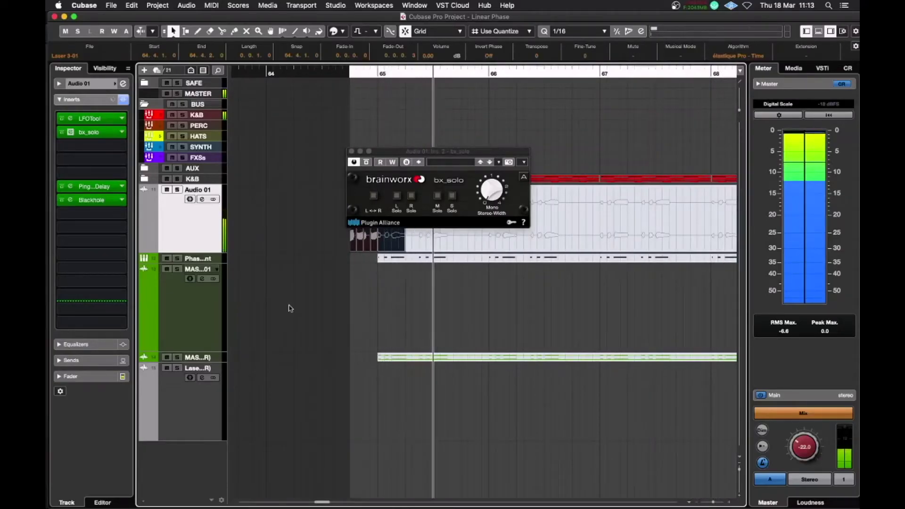
{"action": "key", "text": "space"}
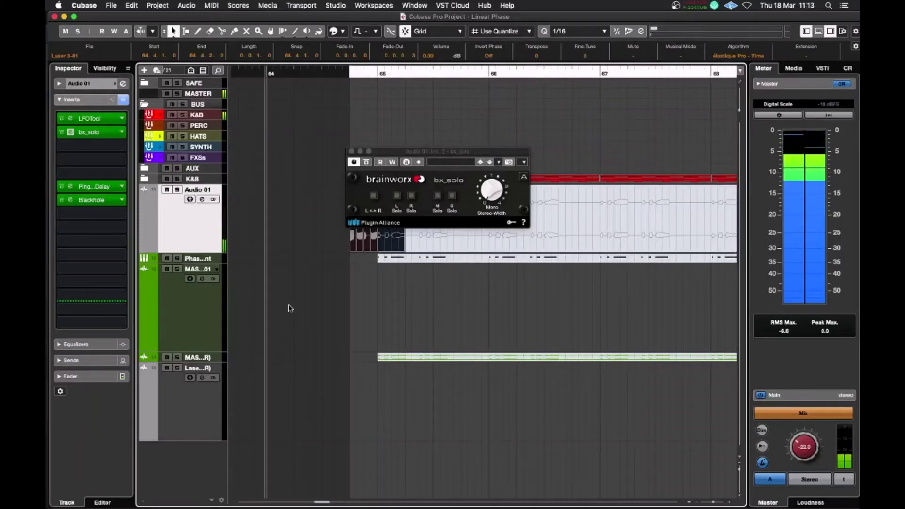
Close and reopen bx_solo on Audio 01 to check its stereo width setting
{"action": "left_click", "coordinate": [351, 151]}
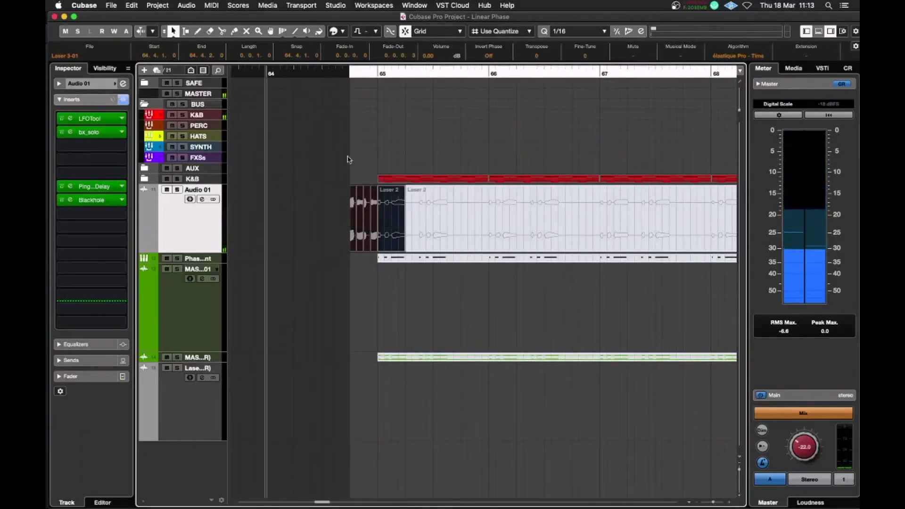
{"action": "left_click", "coordinate": [69, 132]}
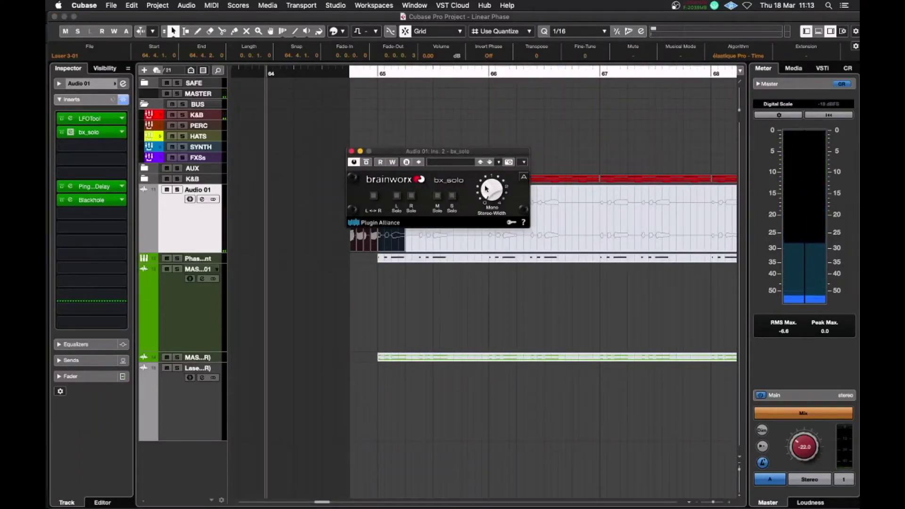
{"action": "left_click", "coordinate": [368, 279]}
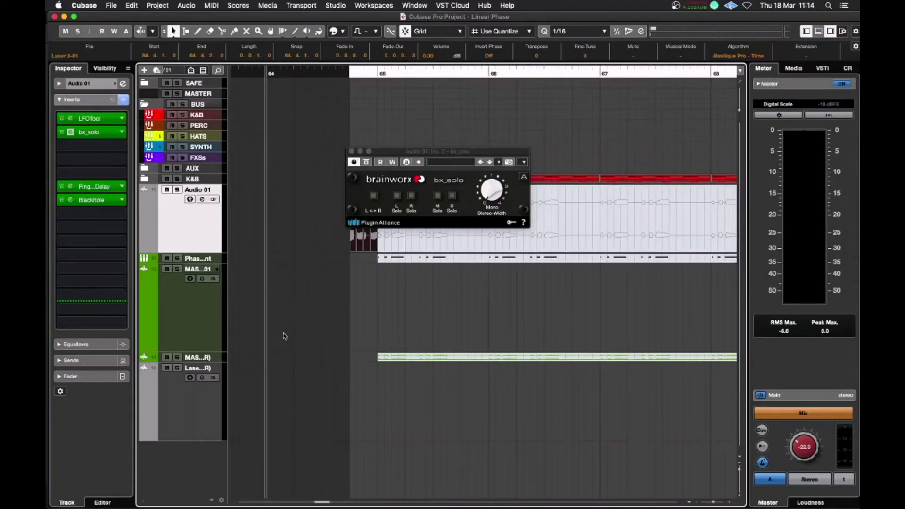
Audition the fill before bar 65 with the bx_solo stereo width on Audio 01 at 100%
{"action": "left_click", "coordinate": [205, 357]}
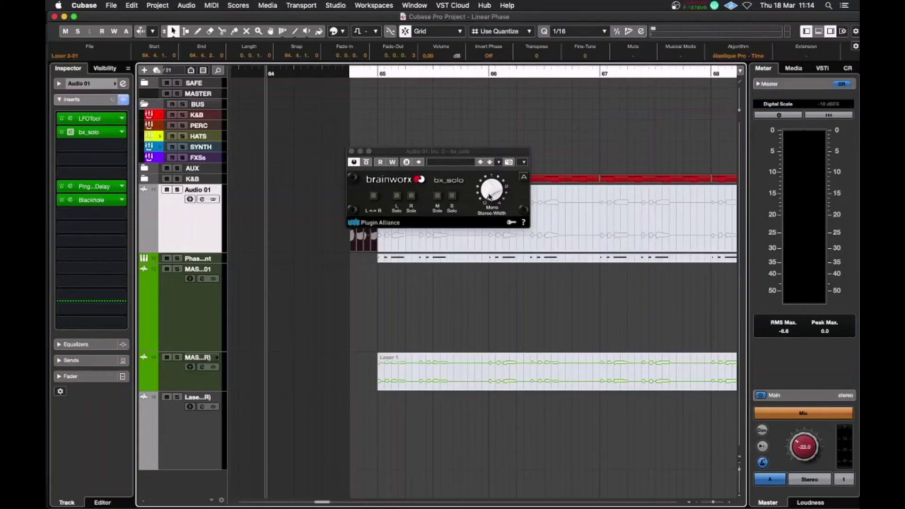
{"action": "key", "text": "space"}
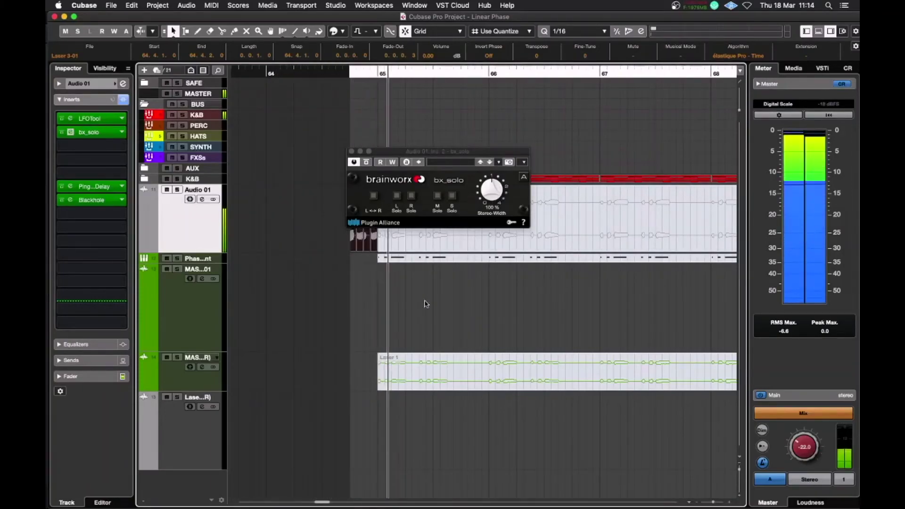
{"action": "key", "text": "space"}
Set the bx_solo stereo width on Audio 01 to Mono and replay the fill into bar 65
{"action": "left_click_drag", "start_coordinate": [492, 190], "coordinate": [490, 293]}
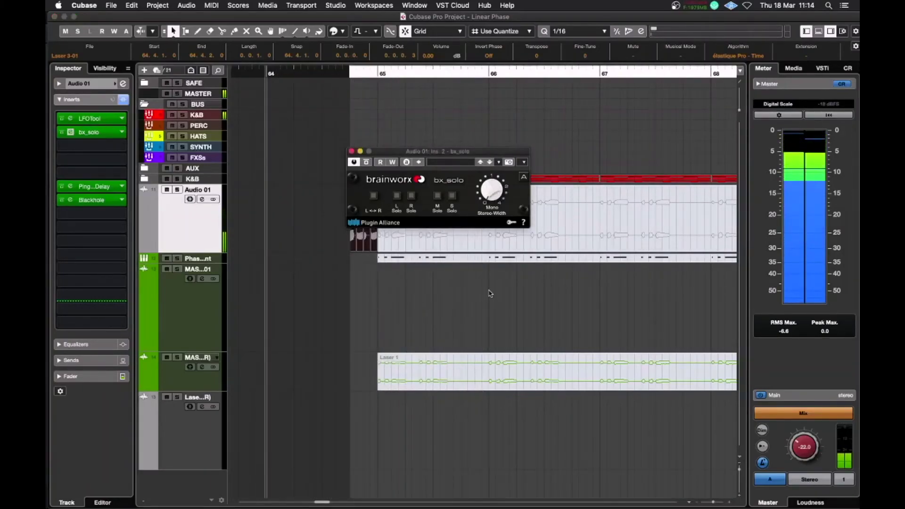
{"action": "left_click", "coordinate": [479, 303]}
{"action": "key", "text": "space"}
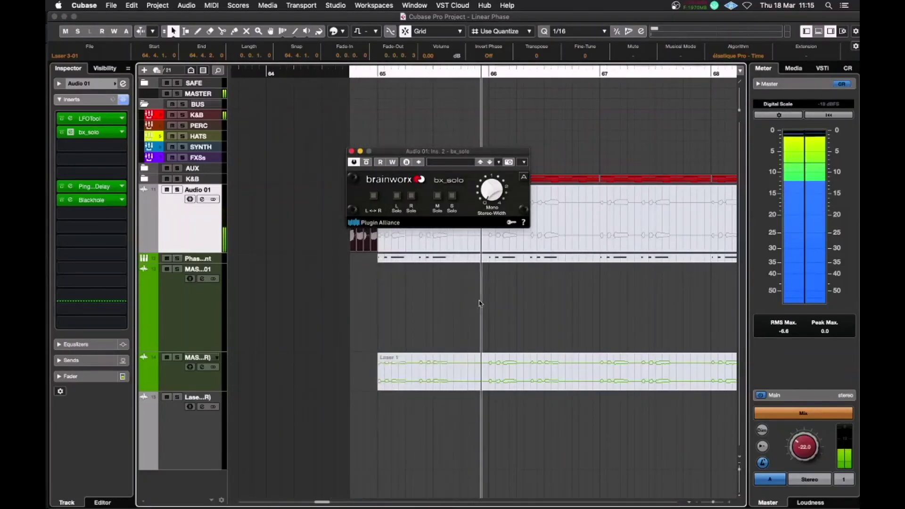
{"action": "key", "text": "space"}
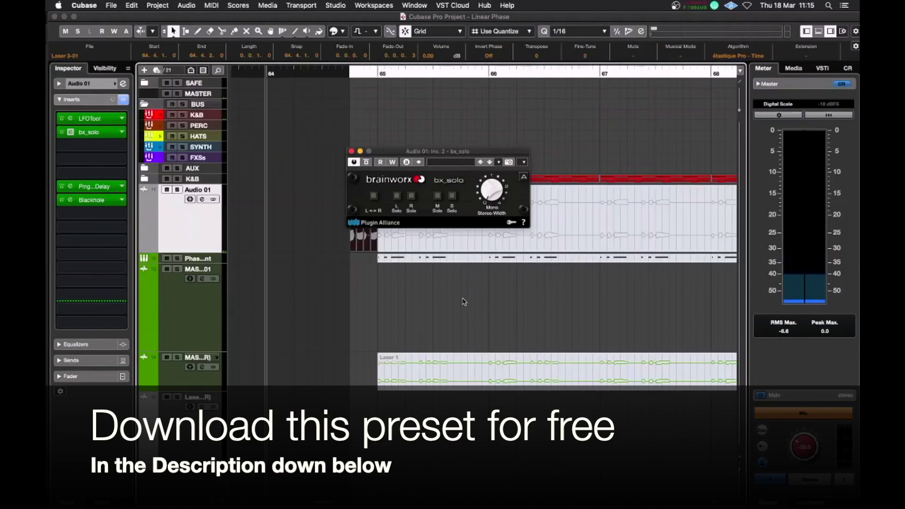
{"action": "key", "text": "space"}
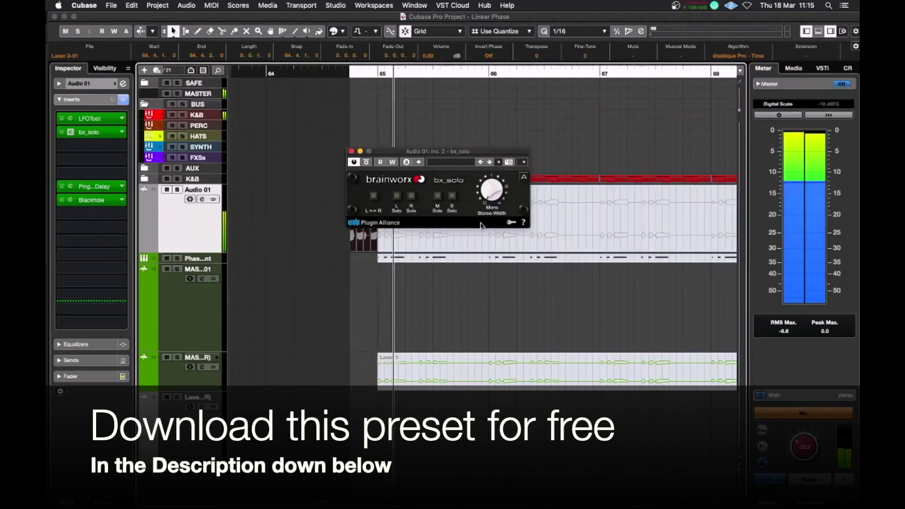